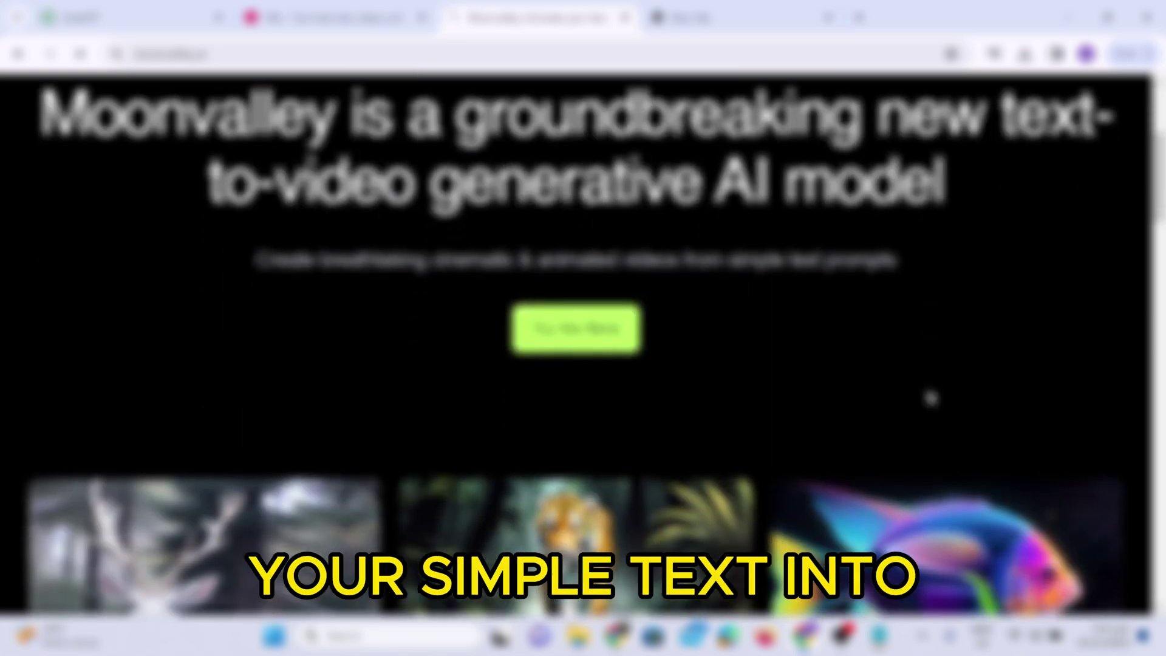
pyautogui.scroll(-3, 930, 395)
pyautogui.scroll(-2, 929, 396)
pyautogui.scroll(-4, 882, 264)
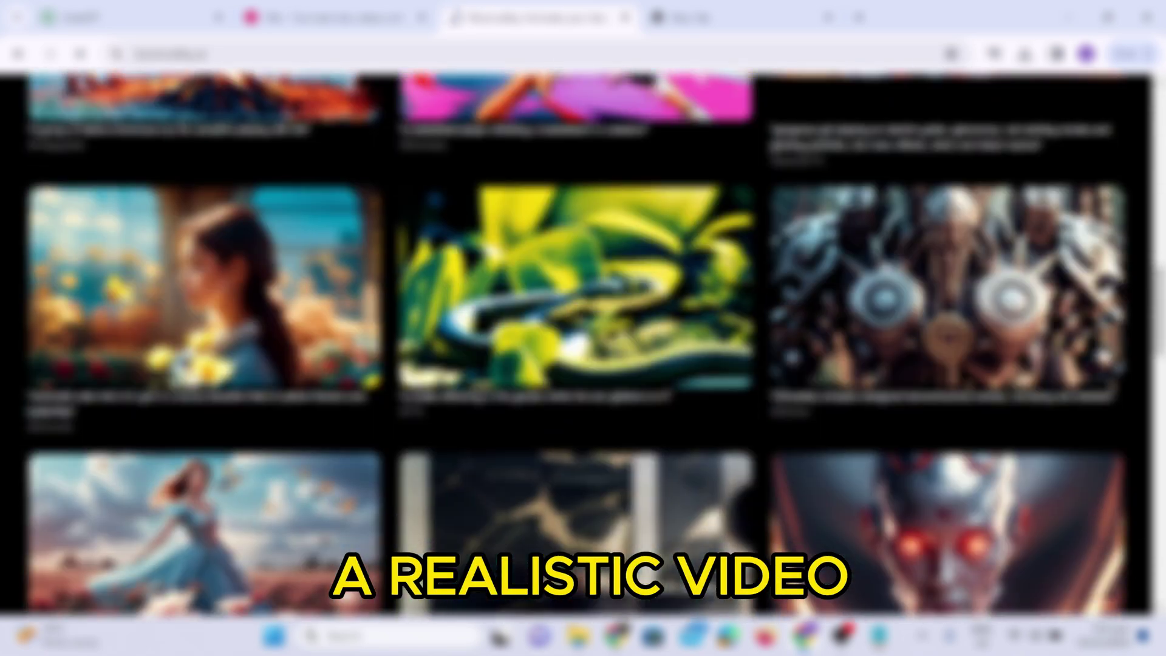
pyautogui.scroll(-1, 881, 266)
pyautogui.scroll(-2, 881, 266)
pyautogui.scroll(-1, 882, 264)
pyautogui.scroll(-3, 882, 265)
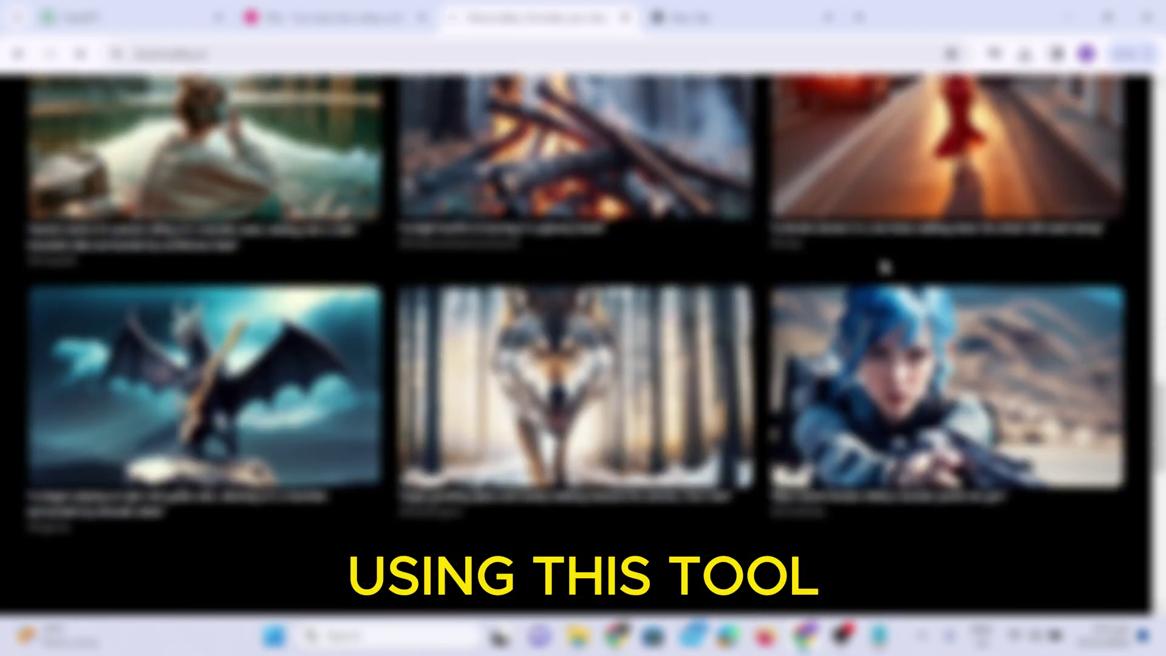
pyautogui.scroll(-2, 882, 264)
pyautogui.scroll(-2, 830, 343)
pyautogui.scroll(-1, 830, 344)
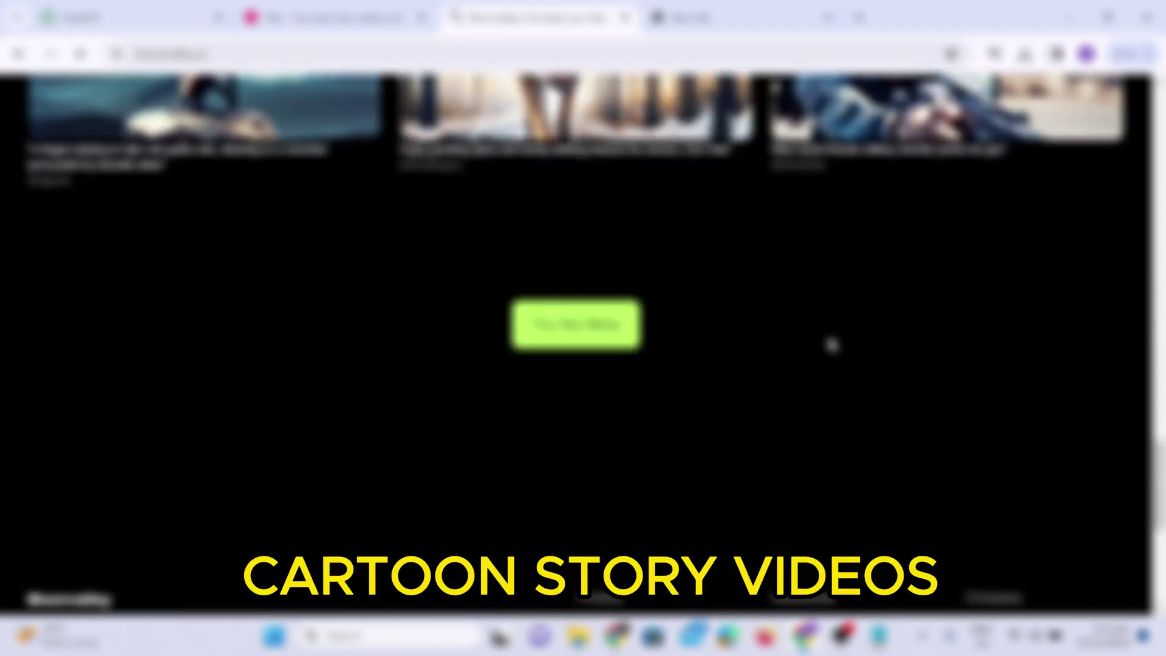
pyautogui.scroll(5, 830, 343)
pyautogui.scroll(5, 829, 343)
pyautogui.scroll(2, 829, 344)
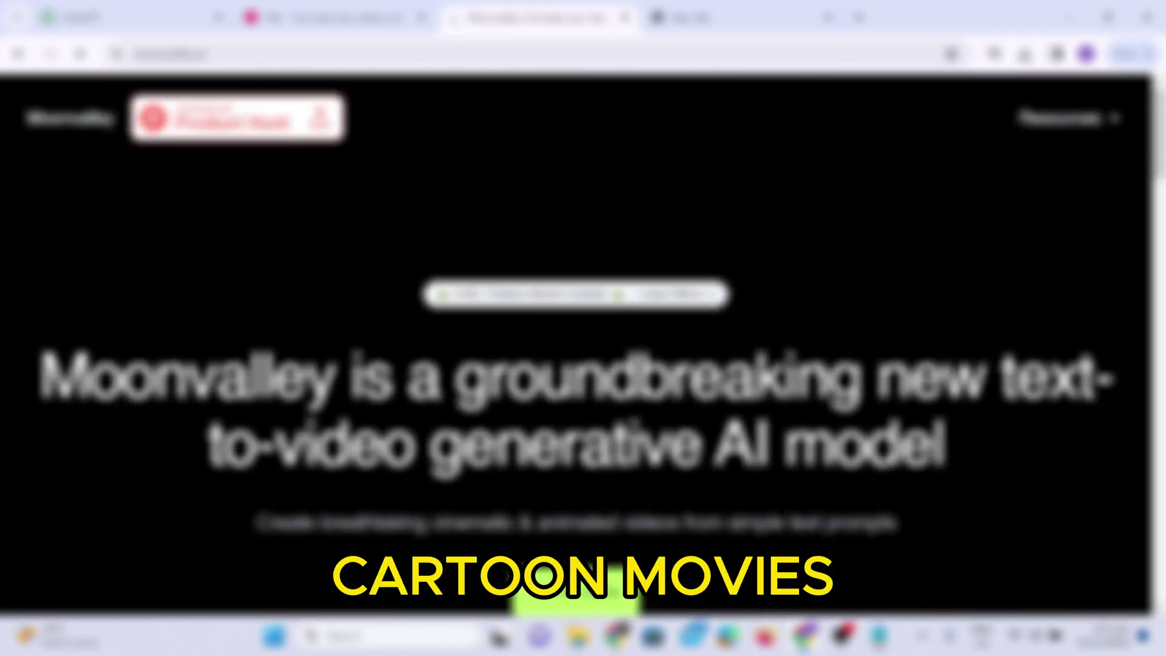
pyautogui.scroll(-4, 811, 378)
pyautogui.scroll(-3, 810, 378)
pyautogui.scroll(-1, 811, 378)
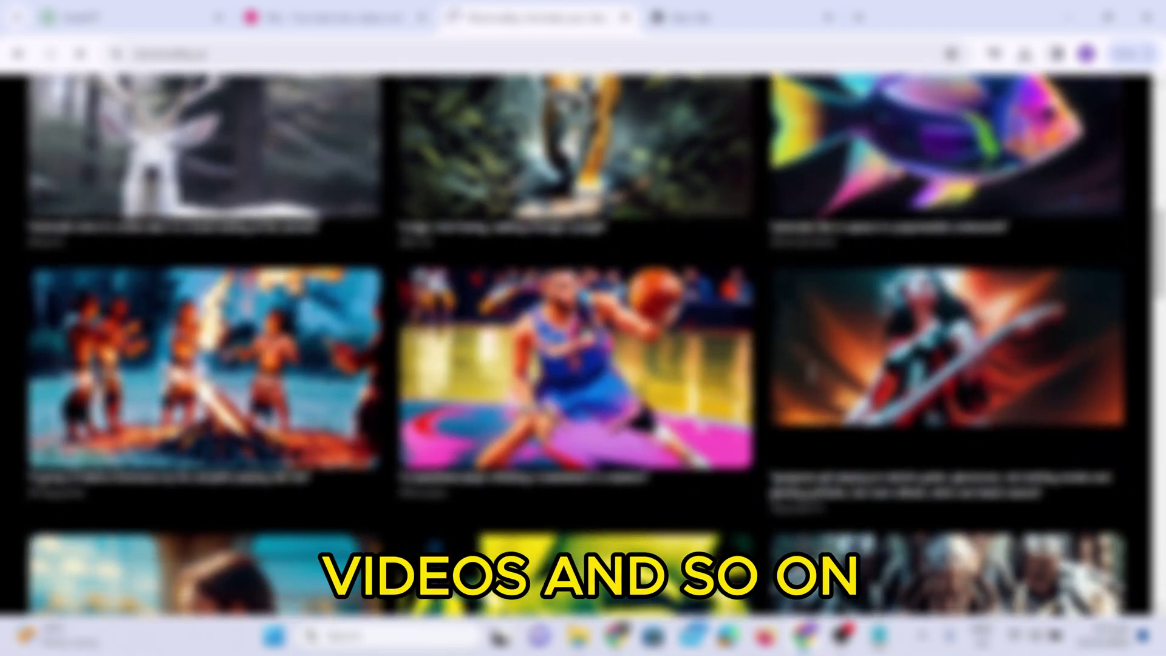
pyautogui.scroll(-2, 810, 379)
pyautogui.scroll(-2, 823, 470)
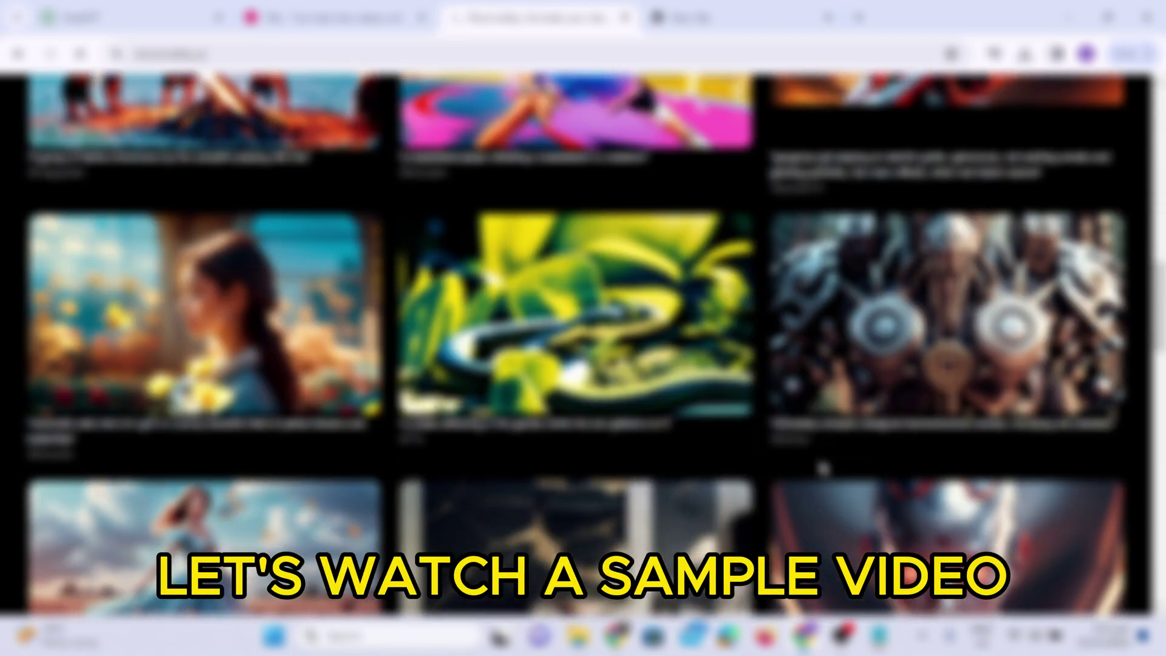
pyautogui.scroll(4, 822, 469)
pyautogui.scroll(5, 822, 469)
pyautogui.scroll(-2, 823, 468)
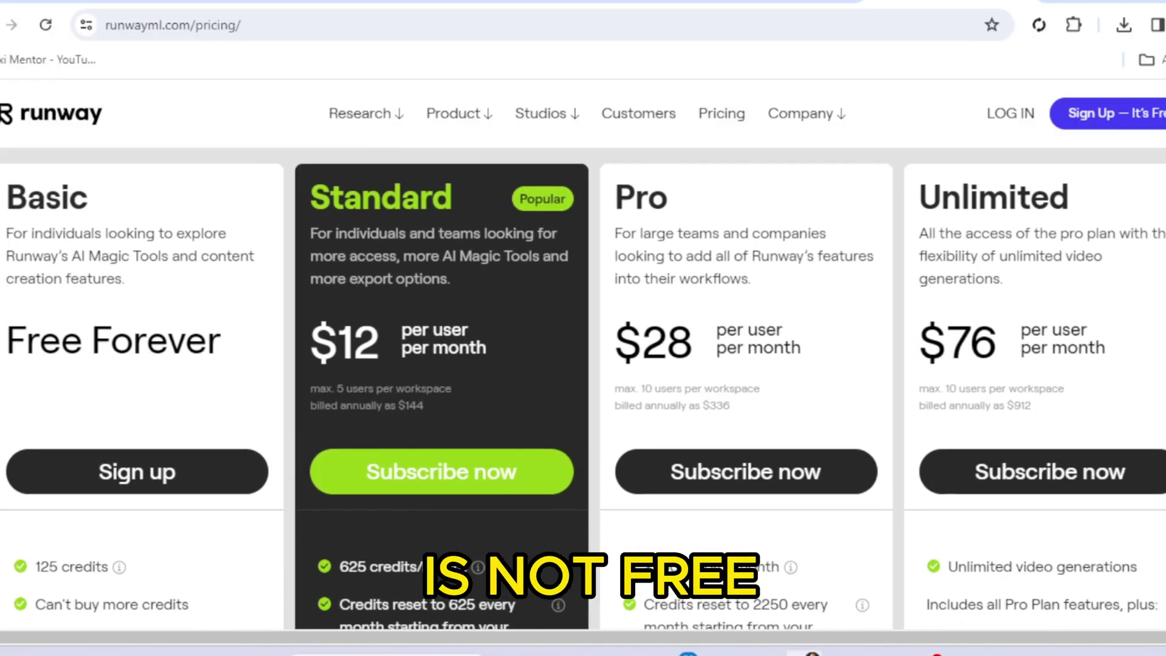
pyautogui.scroll(-1, 583, 389)
pyautogui.scroll(-2, 583, 389)
pyautogui.scroll(-1, 583, 389)
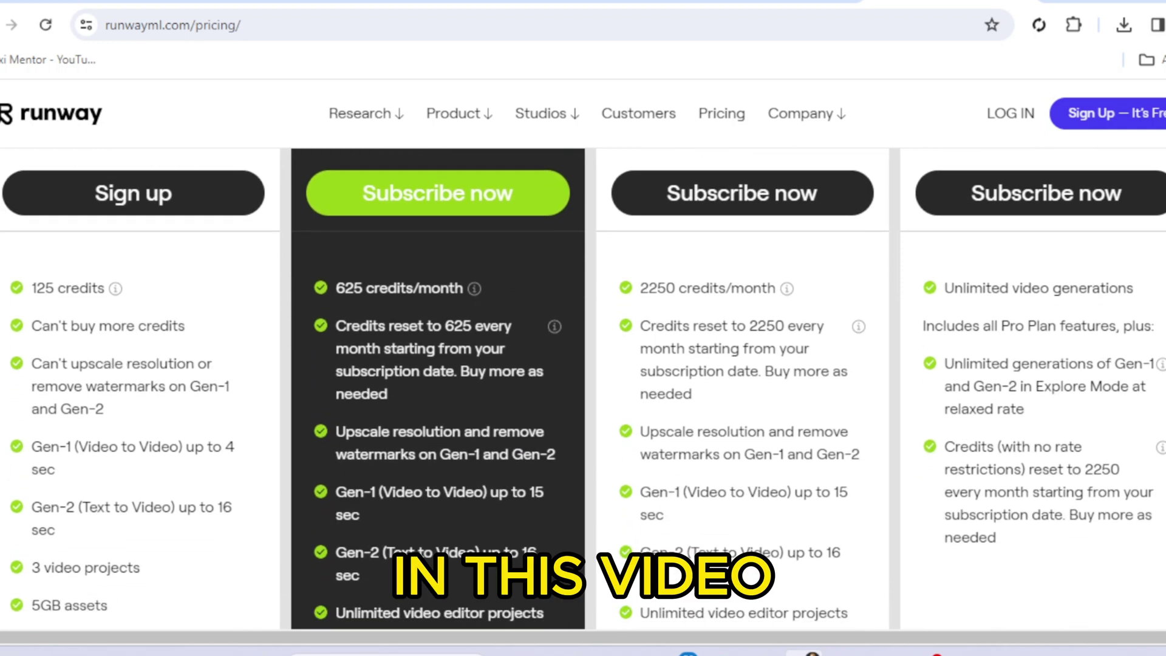
pyautogui.scroll(-1, 583, 390)
pyautogui.scroll(-2, 583, 388)
pyautogui.scroll(-2, 583, 389)
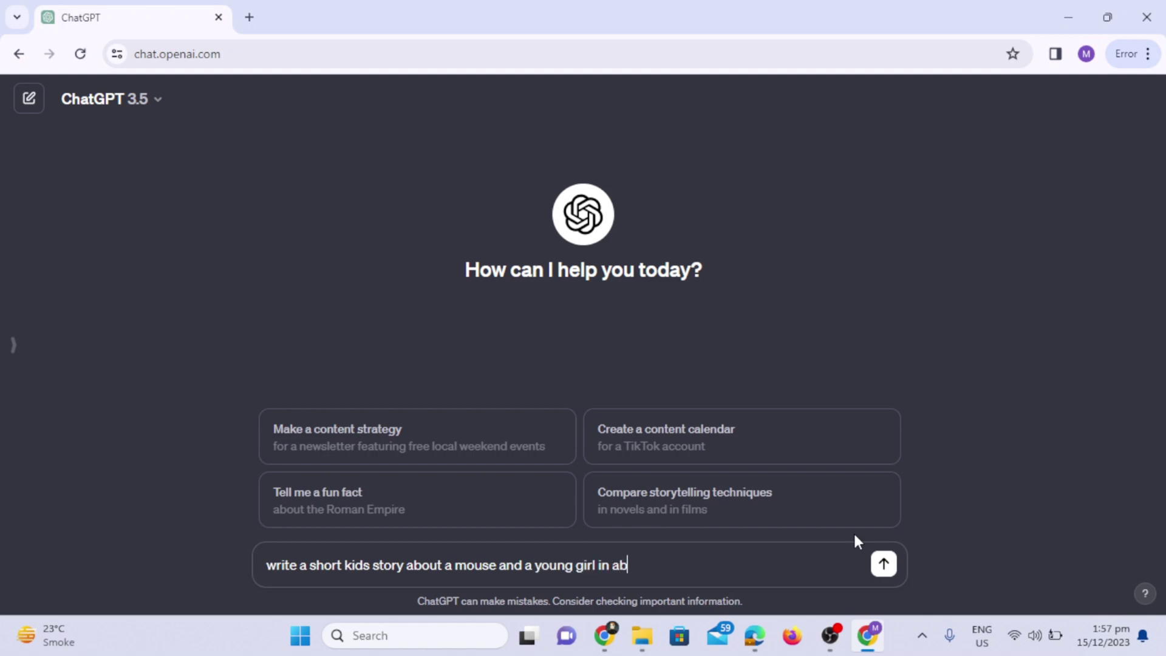
pyautogui.write('200 wo')
pyautogui.write('rds')
# Step: Request a 200-word Lily and Milo story, regenerate it, then ask for a longer version
pyautogui.press('Return')
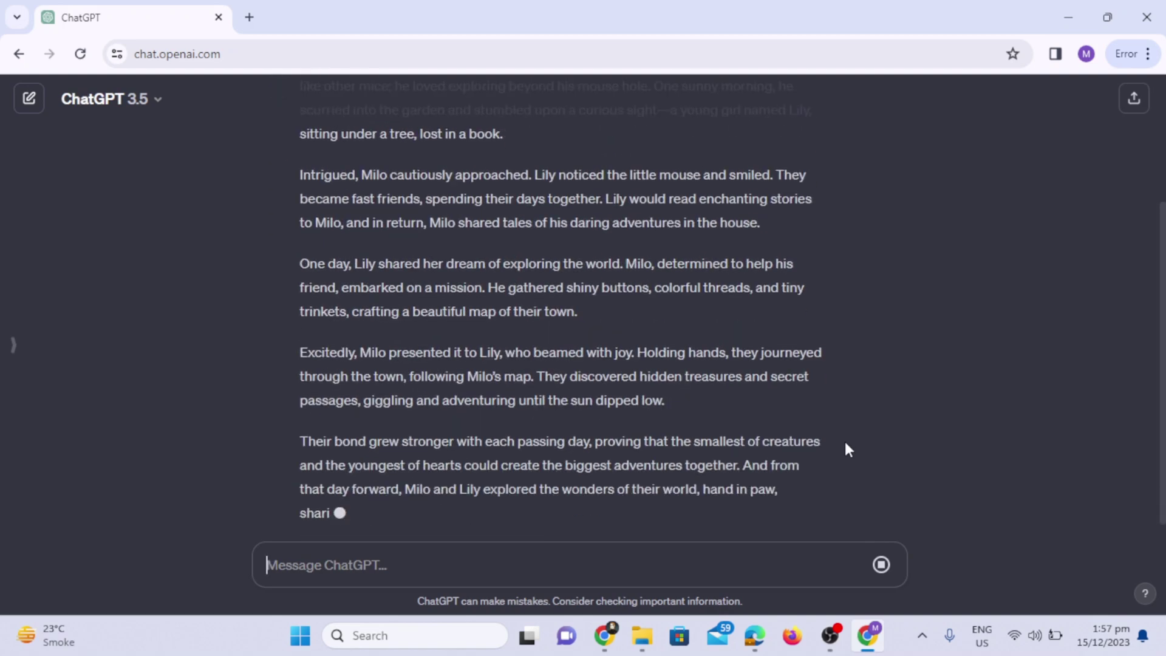
pyautogui.scroll(2, 845, 439)
pyautogui.scroll(-2, 845, 440)
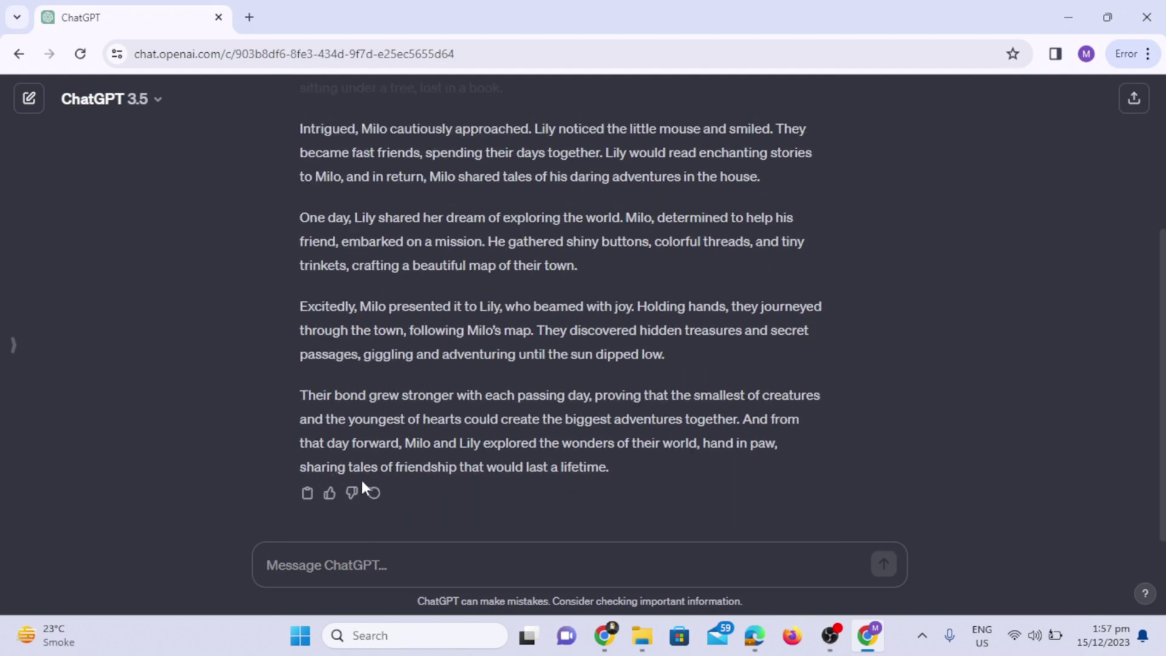
pyautogui.click(374, 493)
pyautogui.write('make the same story longer in about 200 words')
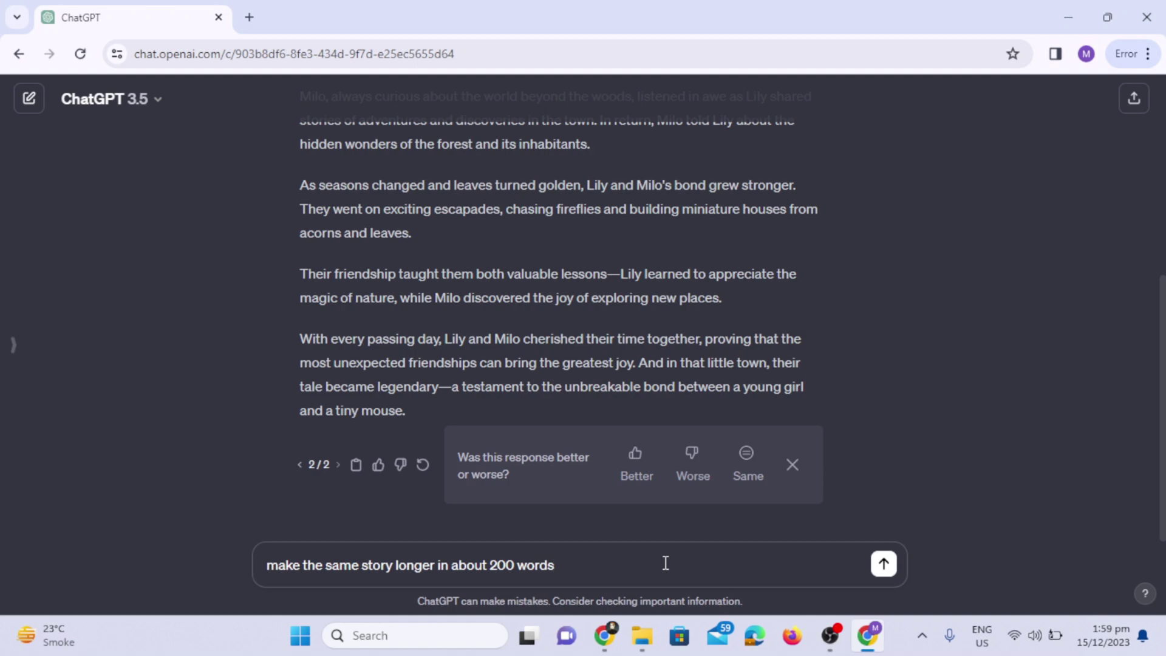
pyautogui.write('.')
pyautogui.press('Return')
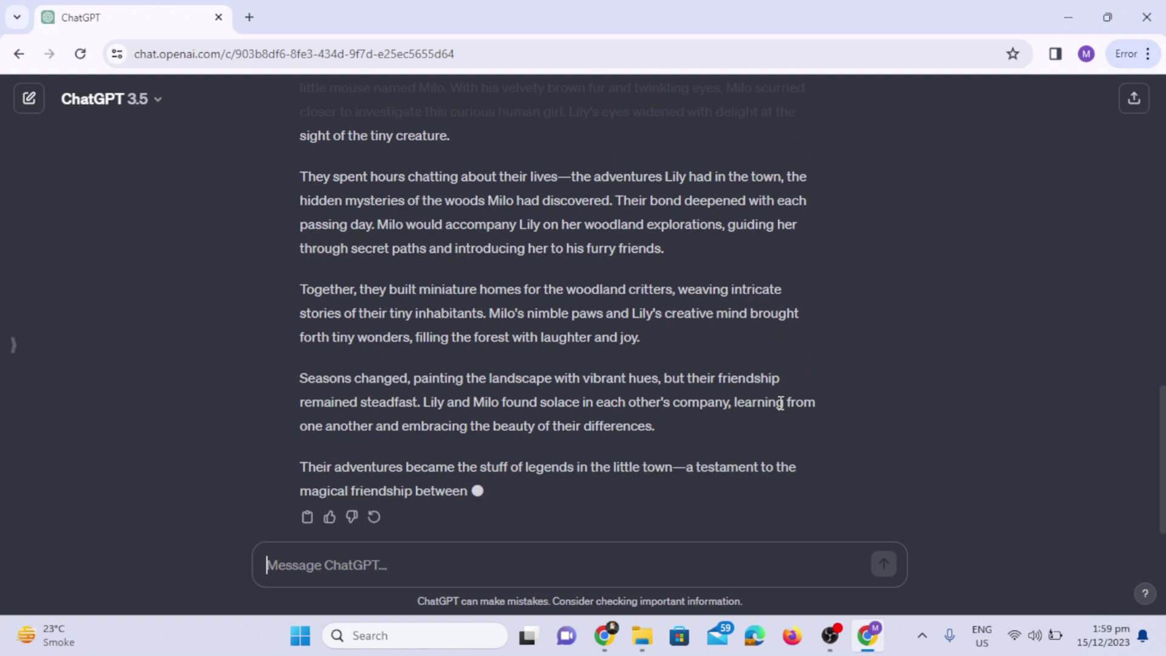
pyautogui.scroll(3, 637, 210)
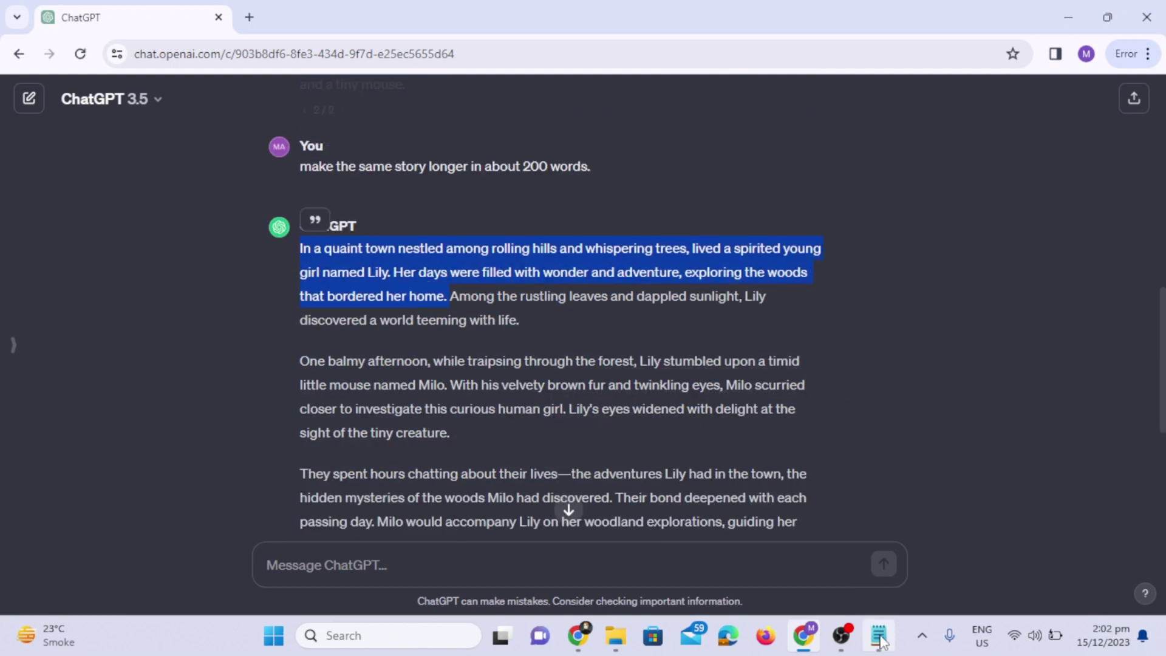
# Step: Copy the first three Lily and Milo story paragraphs from ChatGPT into Notepad
pyautogui.click(879, 641)
pyautogui.hotkey('alt', 'Tab')
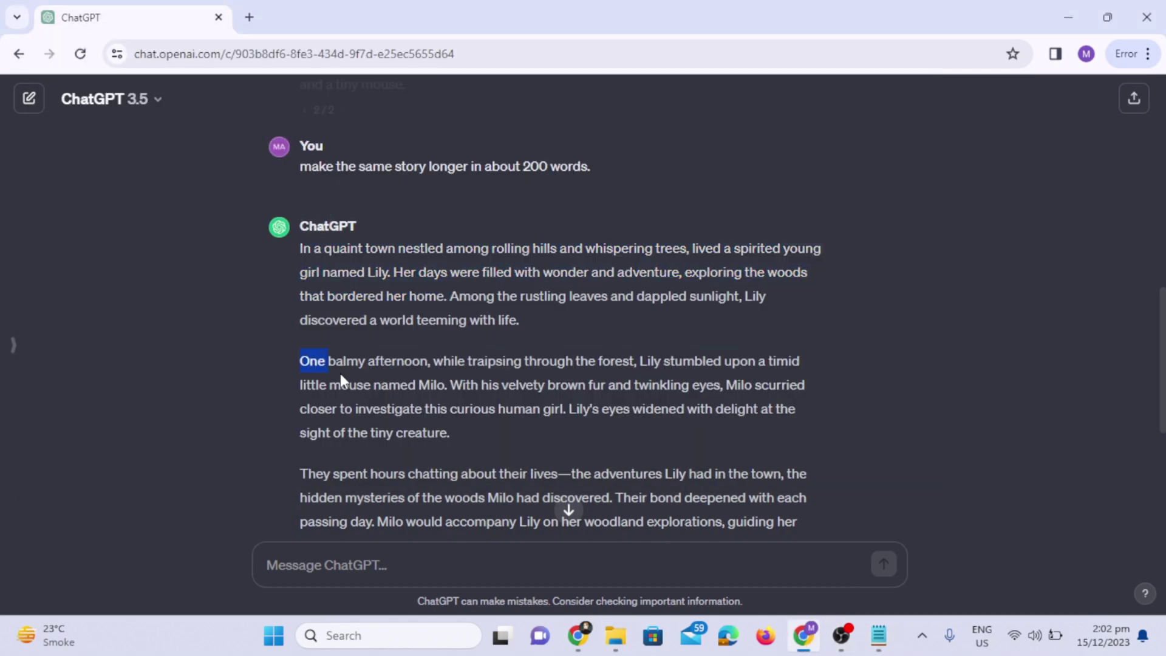
pyautogui.click(879, 634)
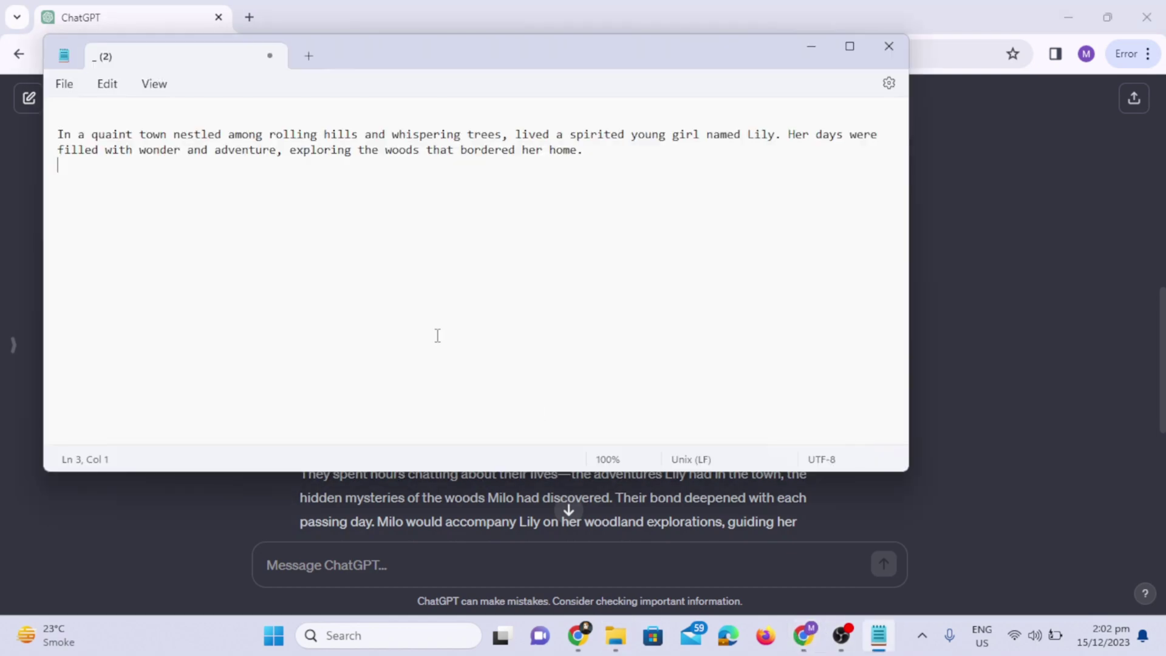
pyautogui.hotkey('alt', 'Tab')
pyautogui.scroll(-3, 505, 439)
pyautogui.click(506, 443)
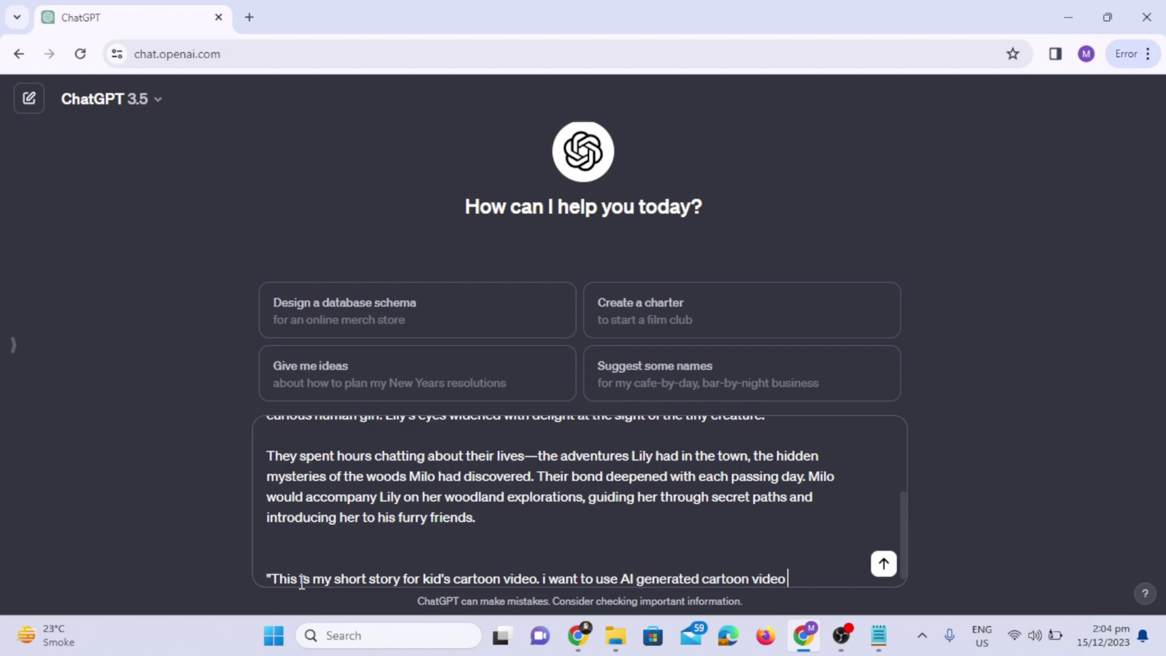
pyautogui.write('so please generate some prompts according to the stroy to generate video from any ai vide')
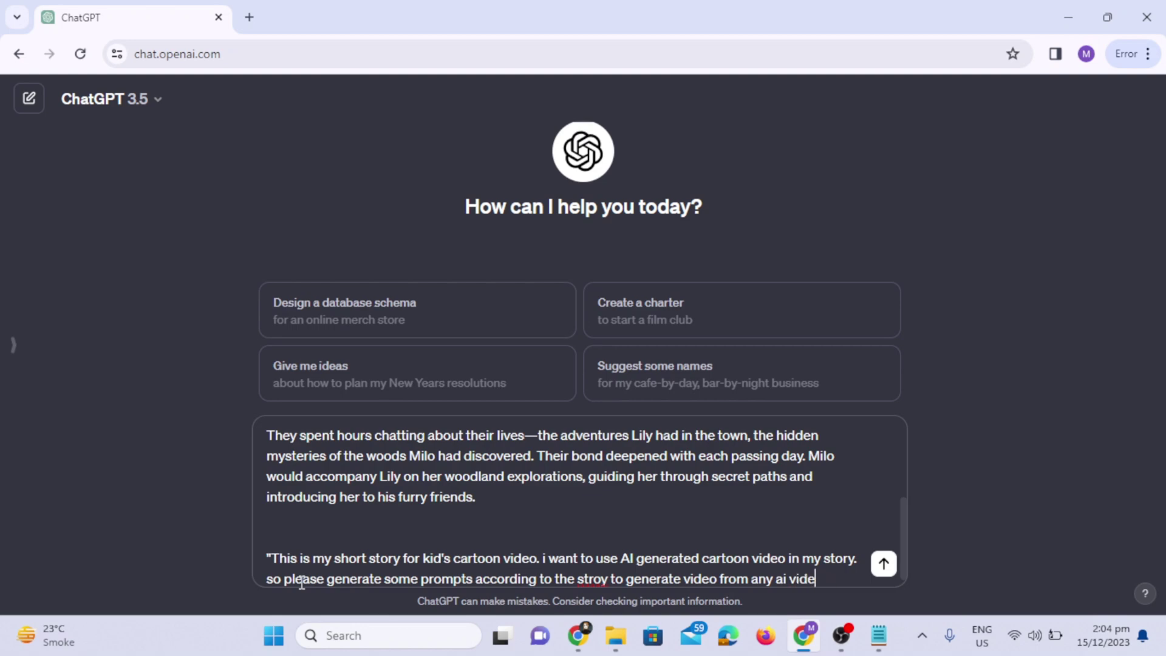
pyautogui.write('o geneart')
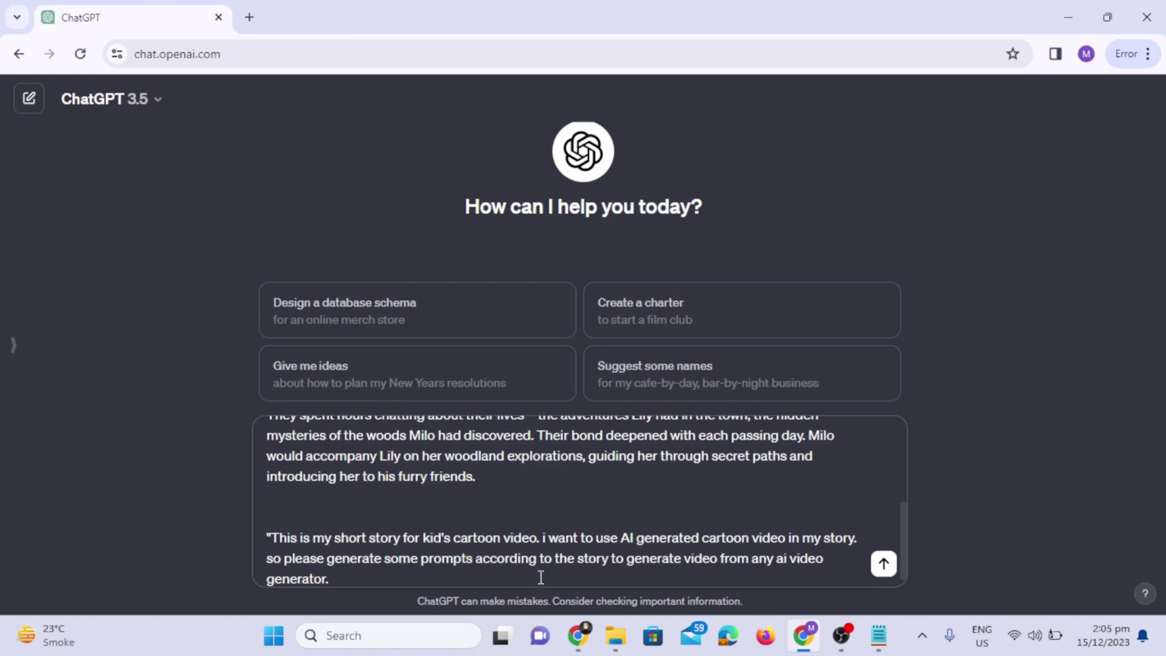
# Step: Send the story with a video-generator prompt request and review the eight scene prompts
pyautogui.press('Return')
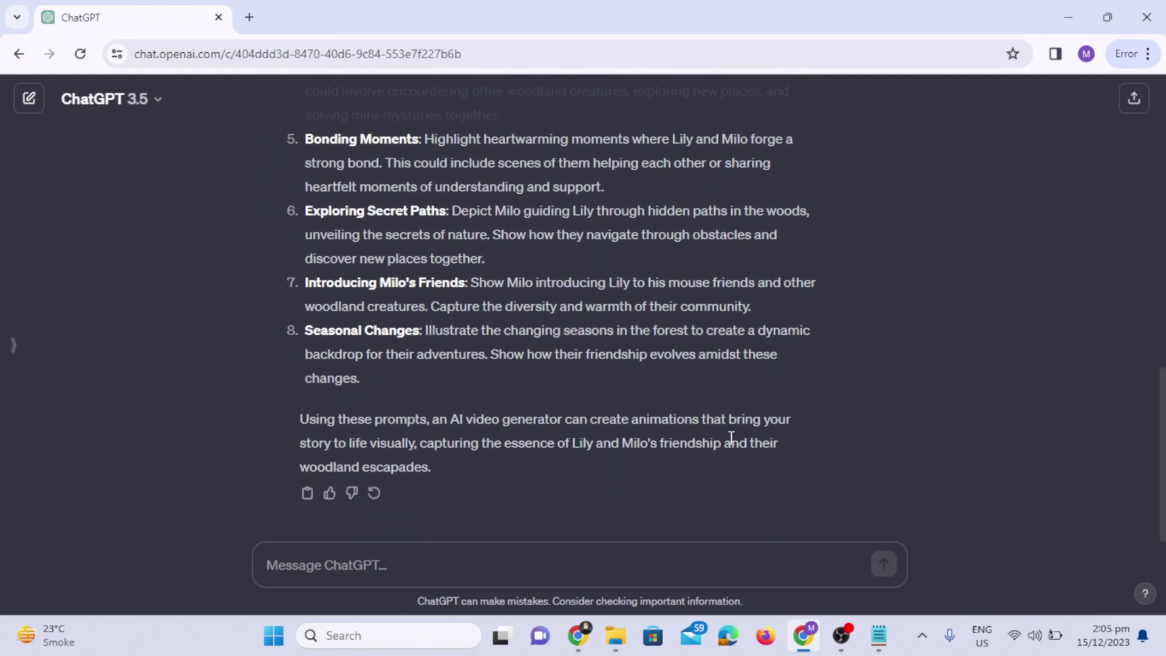
pyautogui.scroll(3, 780, 338)
pyautogui.scroll(2, 408, 158)
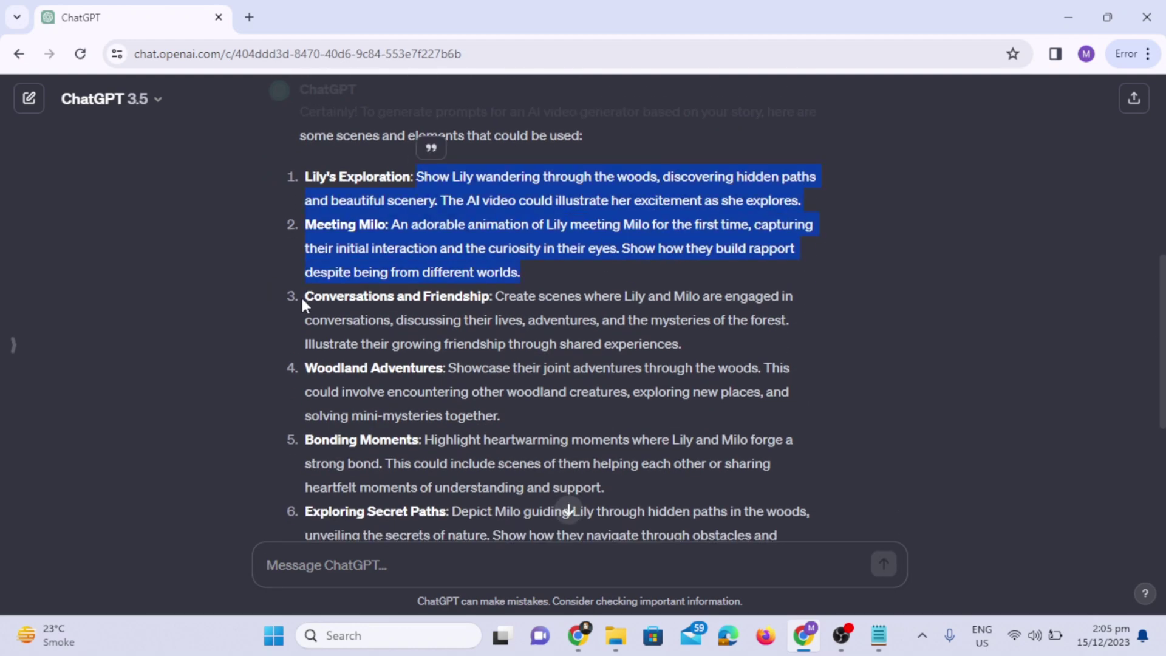
pyautogui.moveTo(303, 304); pyautogui.dragTo(590, 353)
pyautogui.click(457, 412)
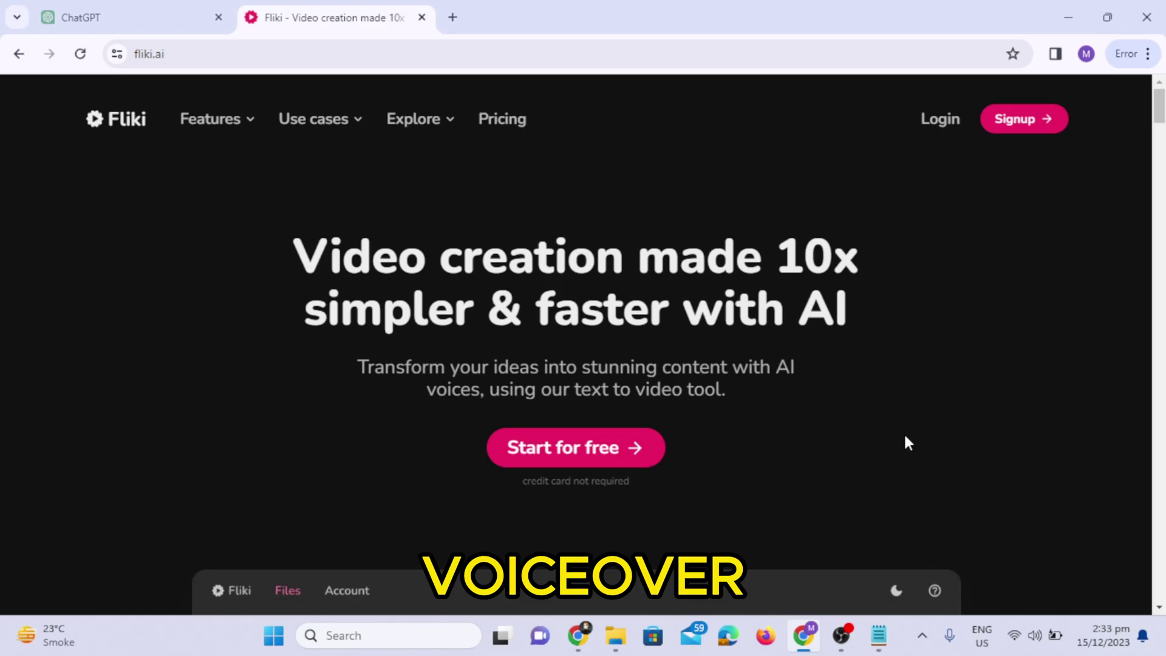
pyautogui.scroll(-5, 904, 437)
pyautogui.scroll(-5, 904, 437)
pyautogui.scroll(-4, 904, 438)
pyautogui.scroll(-4, 905, 437)
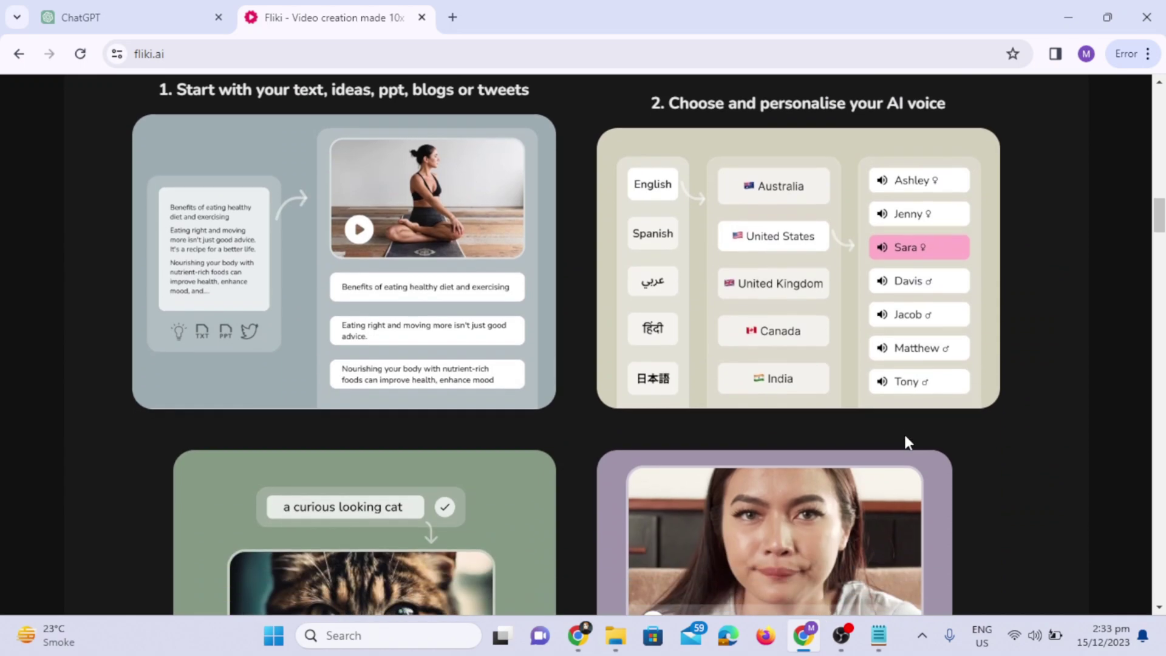
pyautogui.scroll(-4, 904, 444)
pyautogui.scroll(-4, 904, 443)
pyautogui.scroll(-1, 904, 443)
pyautogui.scroll(-5, 905, 443)
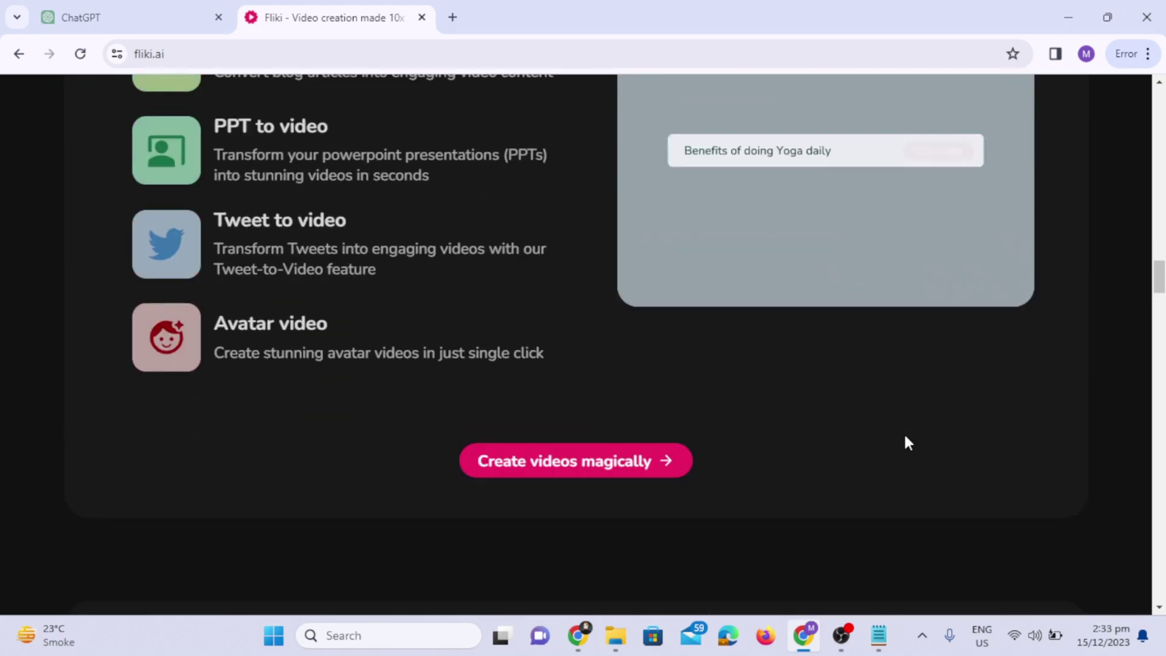
pyautogui.scroll(6, 904, 442)
pyautogui.scroll(4, 904, 444)
pyautogui.scroll(1, 904, 443)
pyautogui.scroll(2, 905, 442)
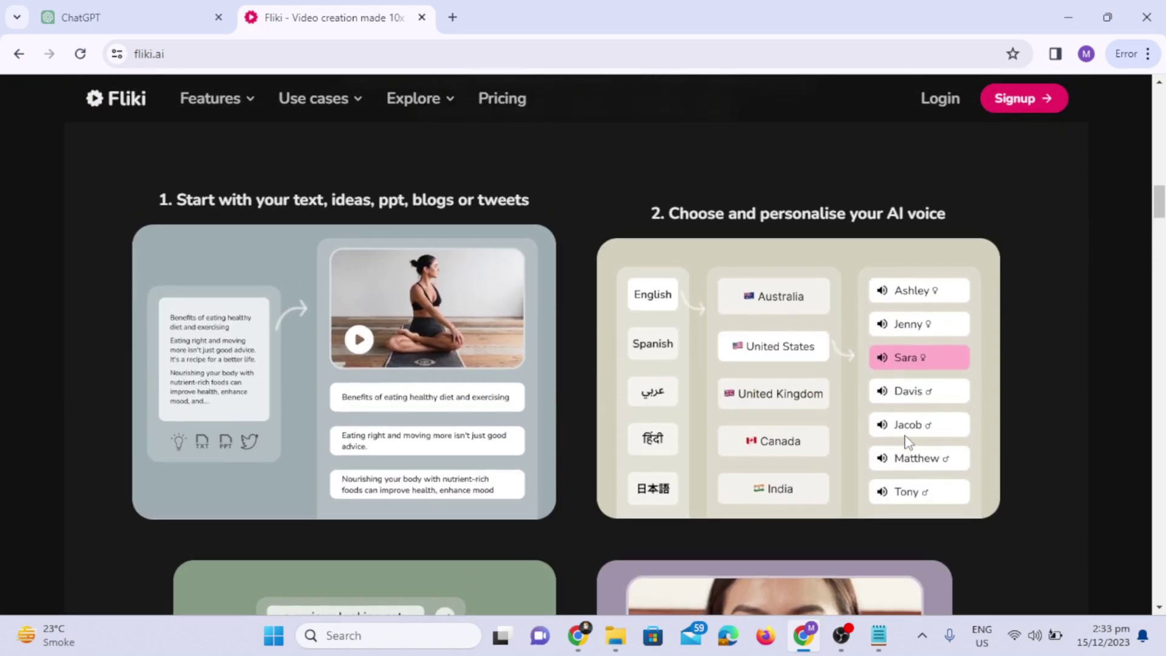
pyautogui.scroll(5, 904, 443)
pyautogui.scroll(1, 905, 443)
pyautogui.scroll(5, 904, 443)
pyautogui.scroll(1, 904, 443)
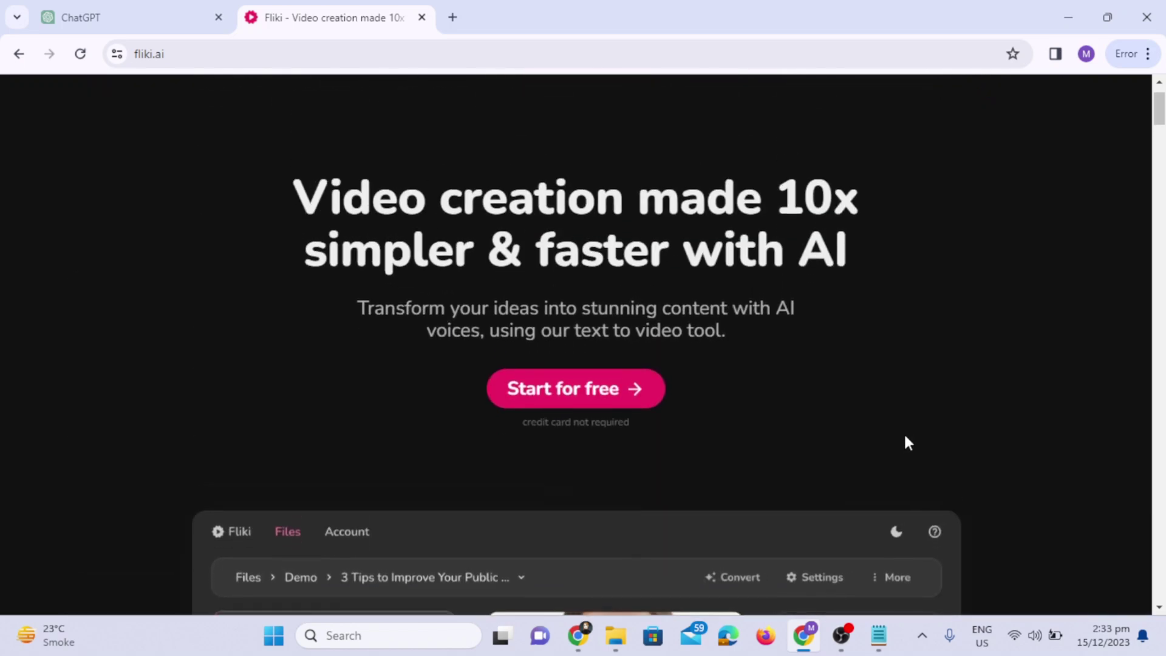
pyautogui.scroll(1, 904, 443)
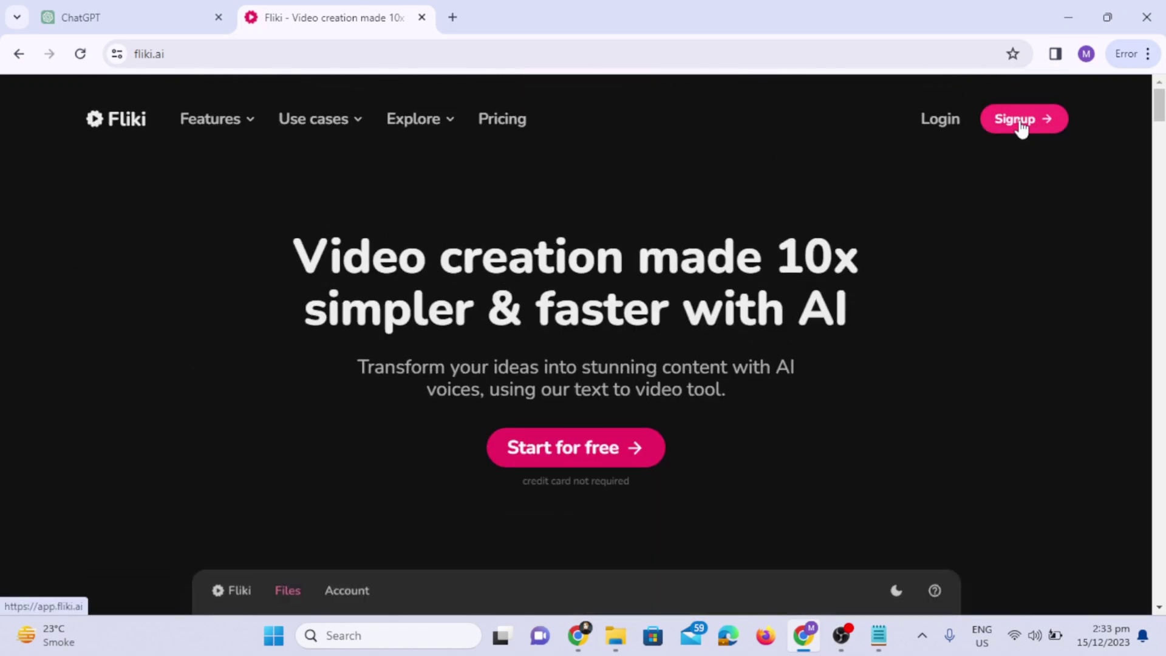
# Step: Go to Fliki's Signup page from the fliki.ai homepage
pyautogui.click(1020, 125)
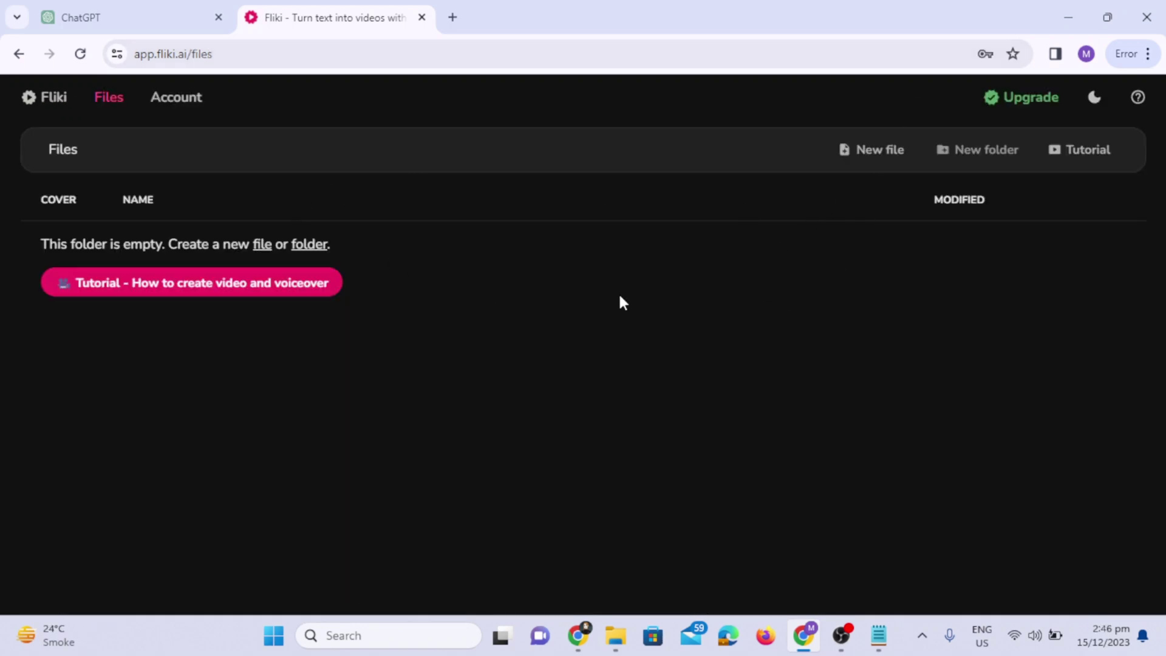
# Step: Create an Audio only file named 'New Audio' that starts as an Empty file
pyautogui.click(853, 149)
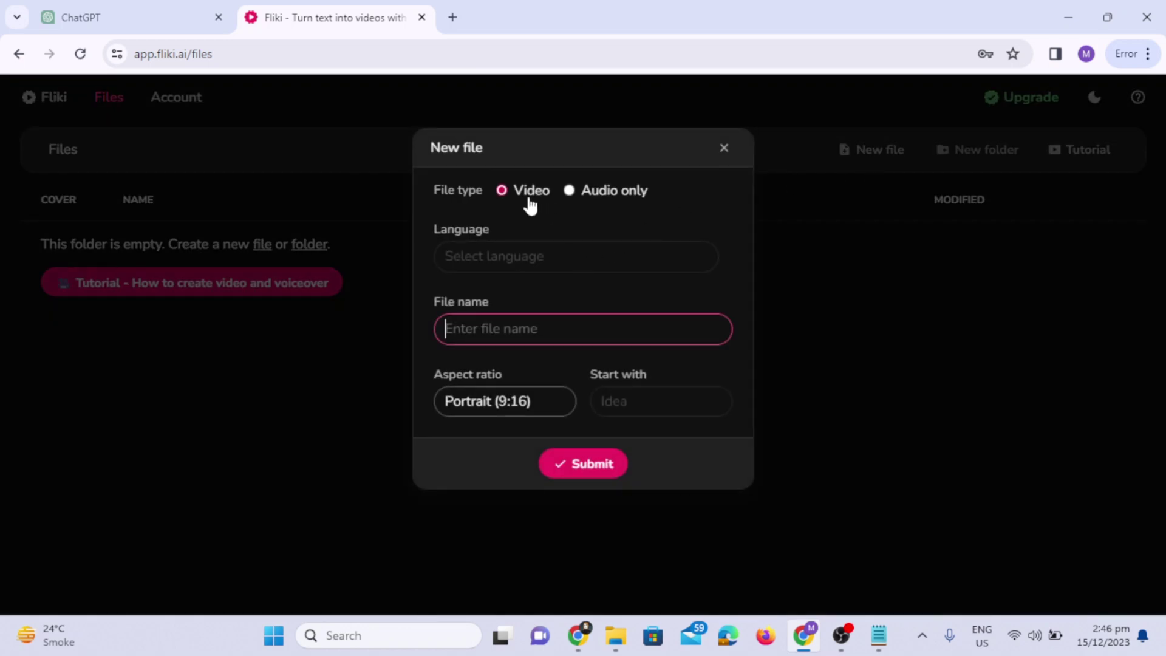
pyautogui.click(569, 192)
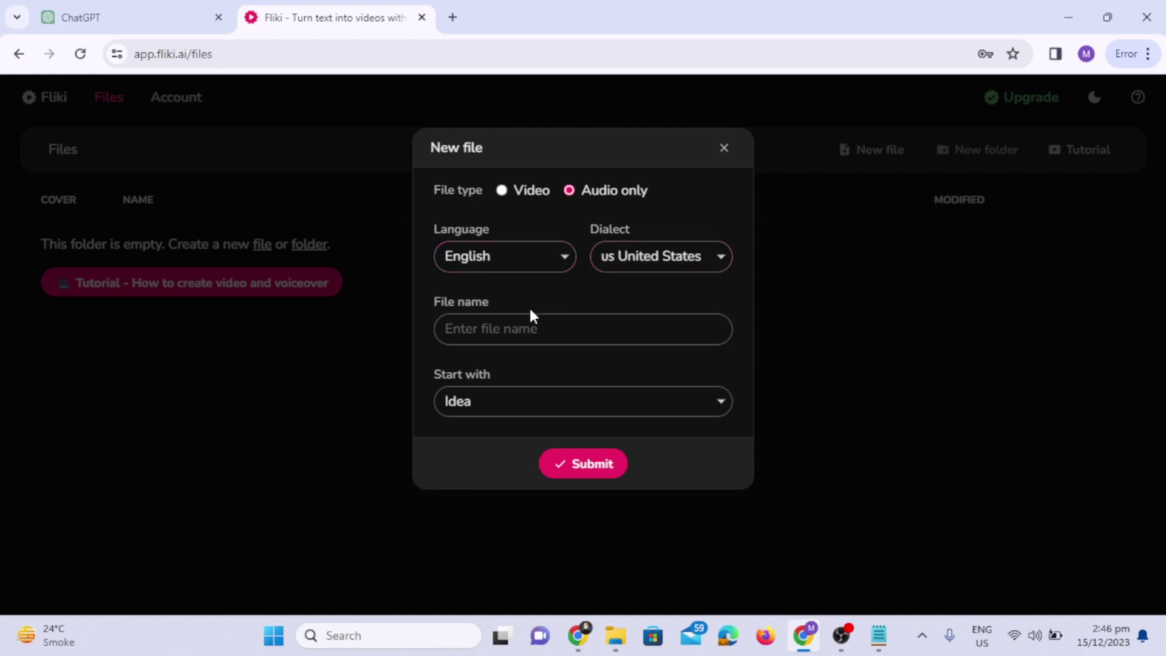
pyautogui.click(540, 330)
pyautogui.write('New Audio')
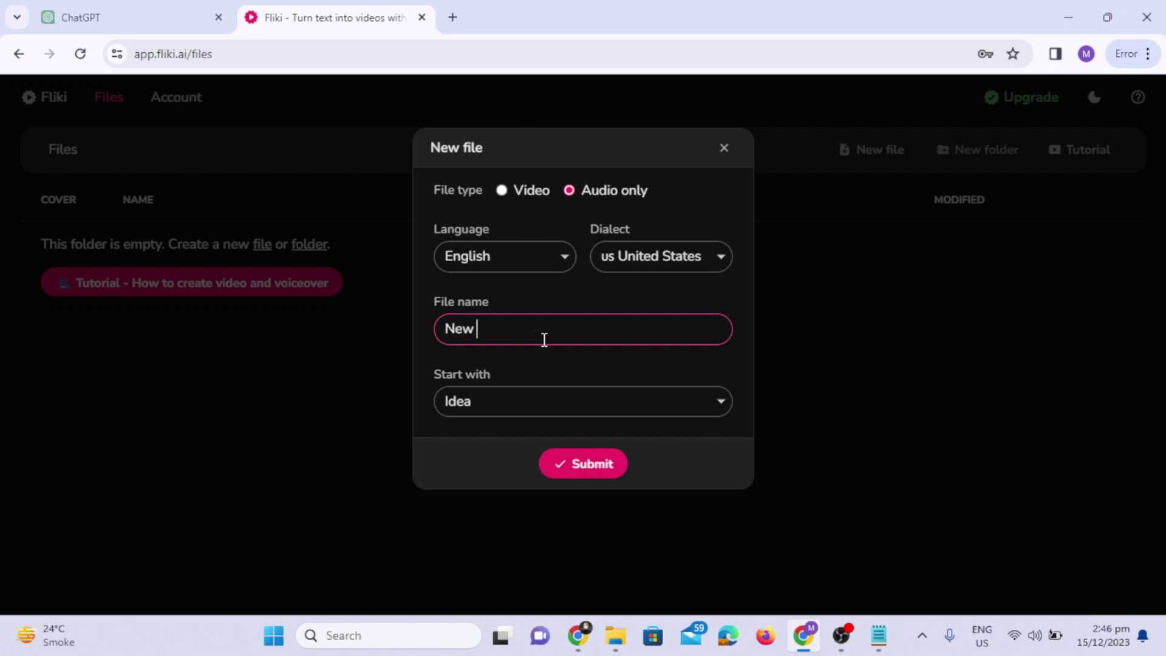
pyautogui.click(510, 409)
pyautogui.click(477, 456)
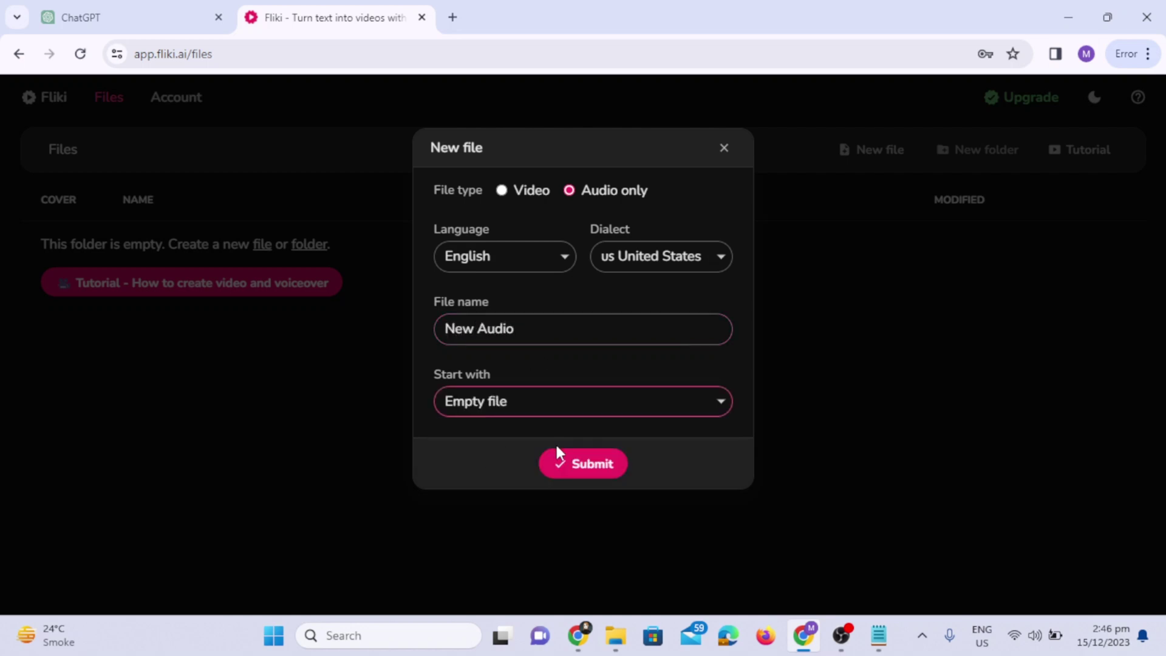
pyautogui.click(579, 464)
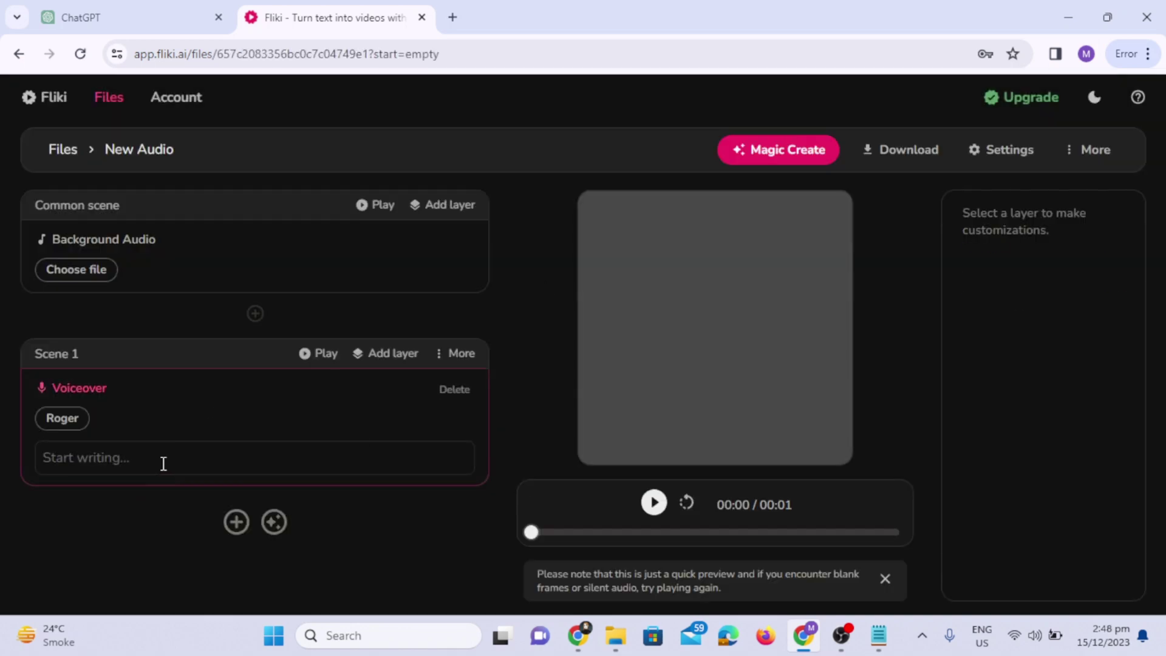
# Step: Paste the full Lily and Milo story from Notepad into the Scene 1 voiceover
pyautogui.click(163, 463)
pyautogui.click(878, 635)
pyautogui.hotkey('ctrl', 'a')
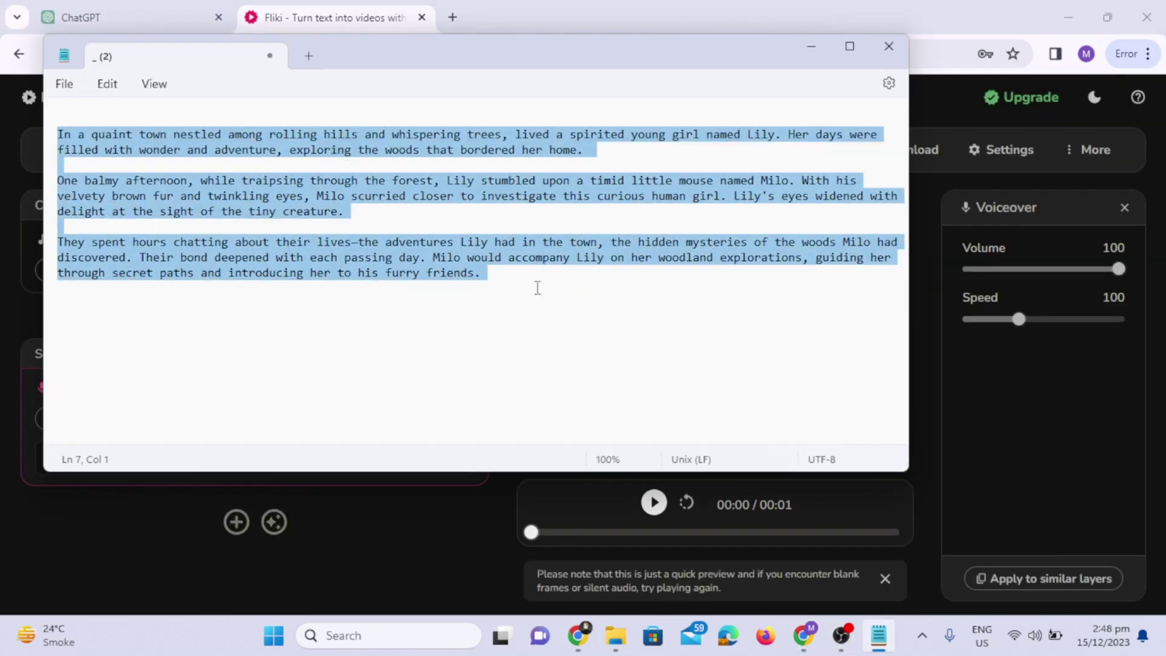
pyautogui.rightClick(534, 286)
pyautogui.click(506, 90)
pyautogui.click(809, 641)
pyautogui.rightClick(95, 466)
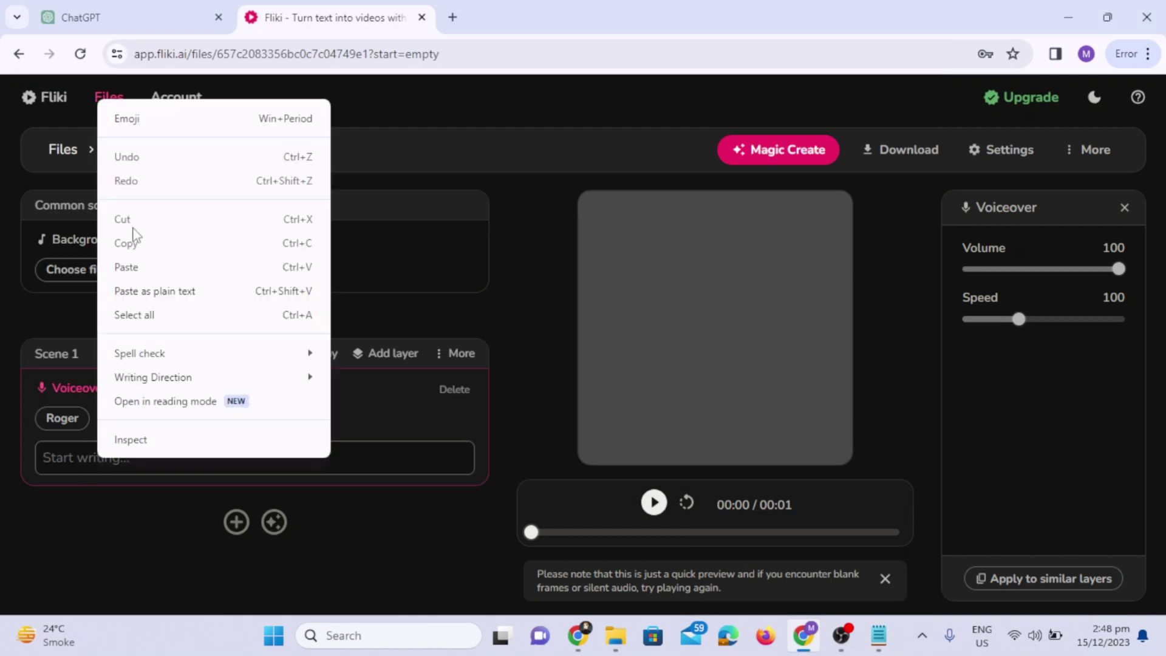
pyautogui.click(137, 267)
# Step: Preview the narration and change the narrator voice from Roger to Monica
pyautogui.click(653, 502)
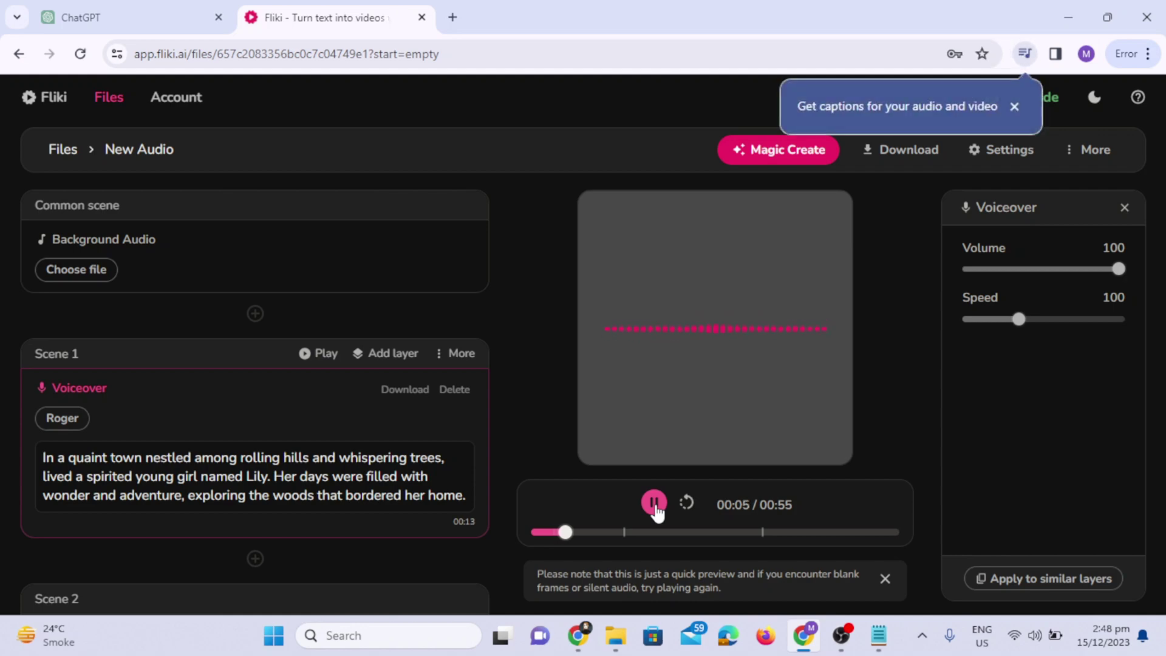
pyautogui.click(654, 503)
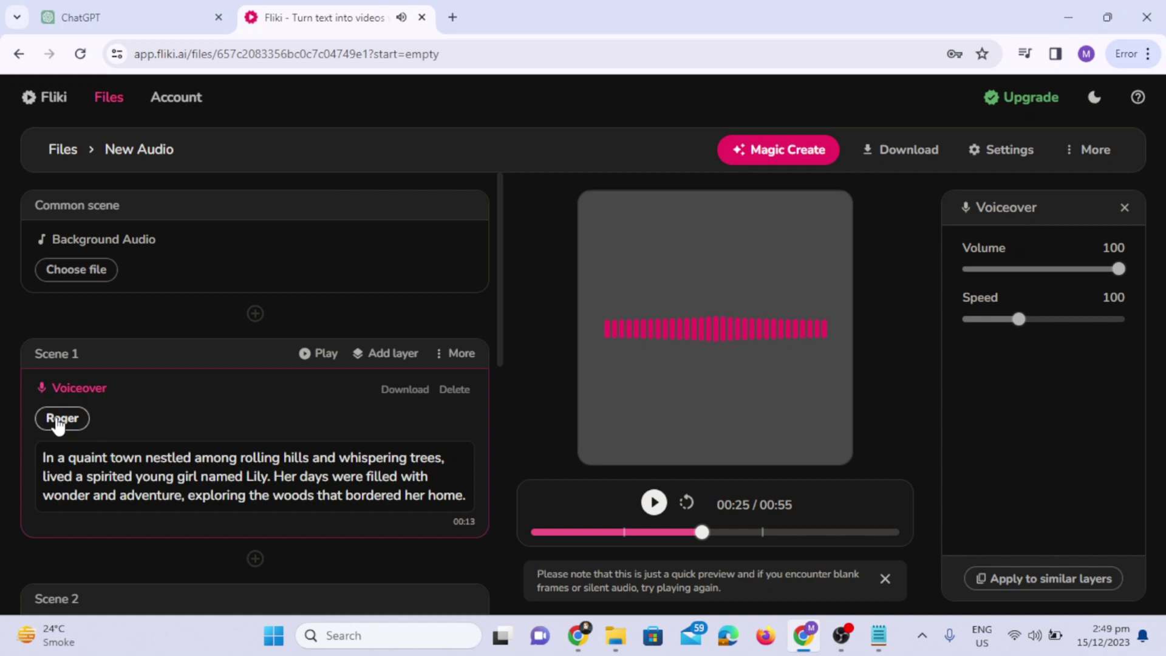
pyautogui.click(59, 419)
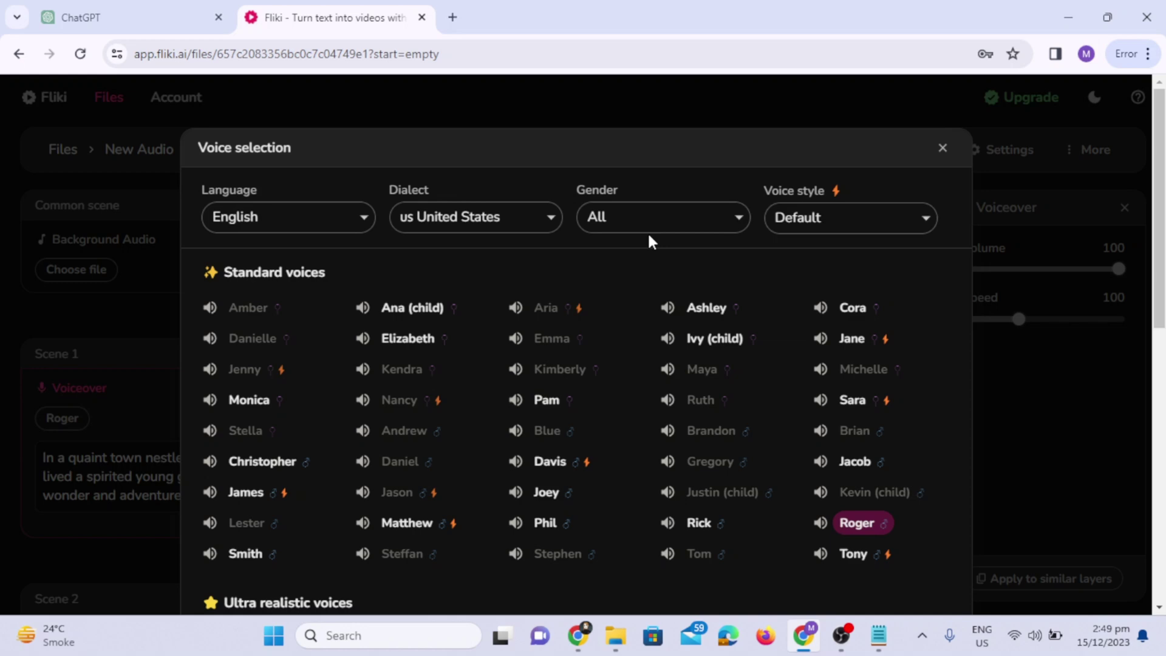
pyautogui.scroll(-1, 260, 321)
pyautogui.scroll(1, 259, 325)
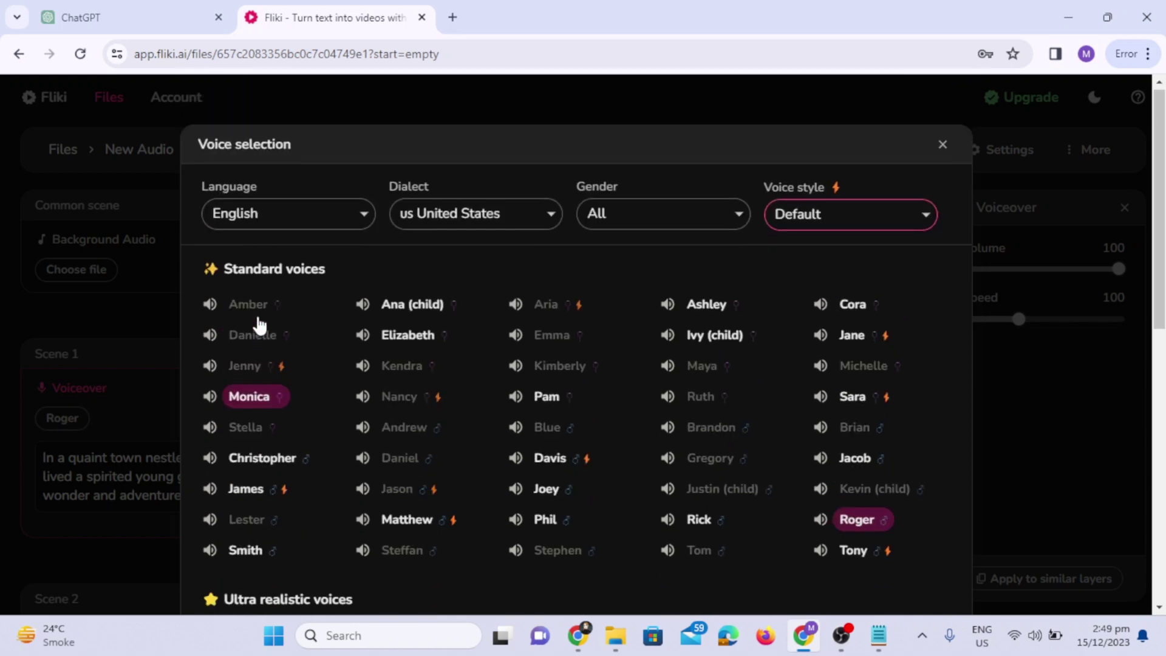
pyautogui.scroll(-10, 246, 429)
pyautogui.click(578, 534)
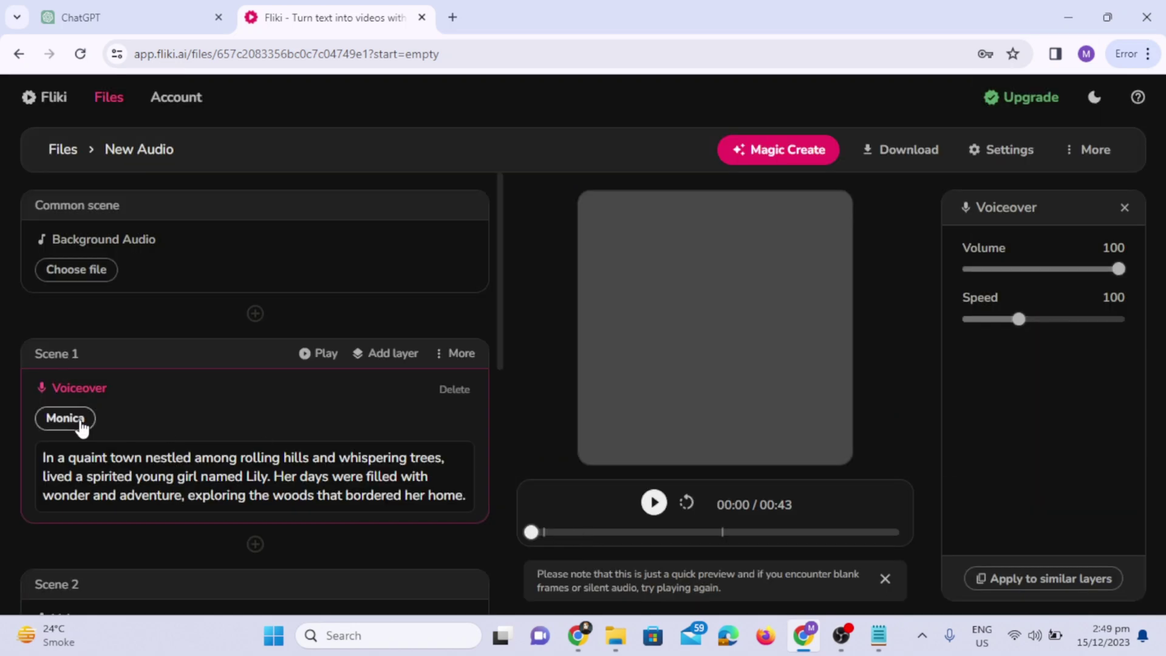
# Step: Export the New Audio narration and play the 55-second exported track
pyautogui.click(885, 150)
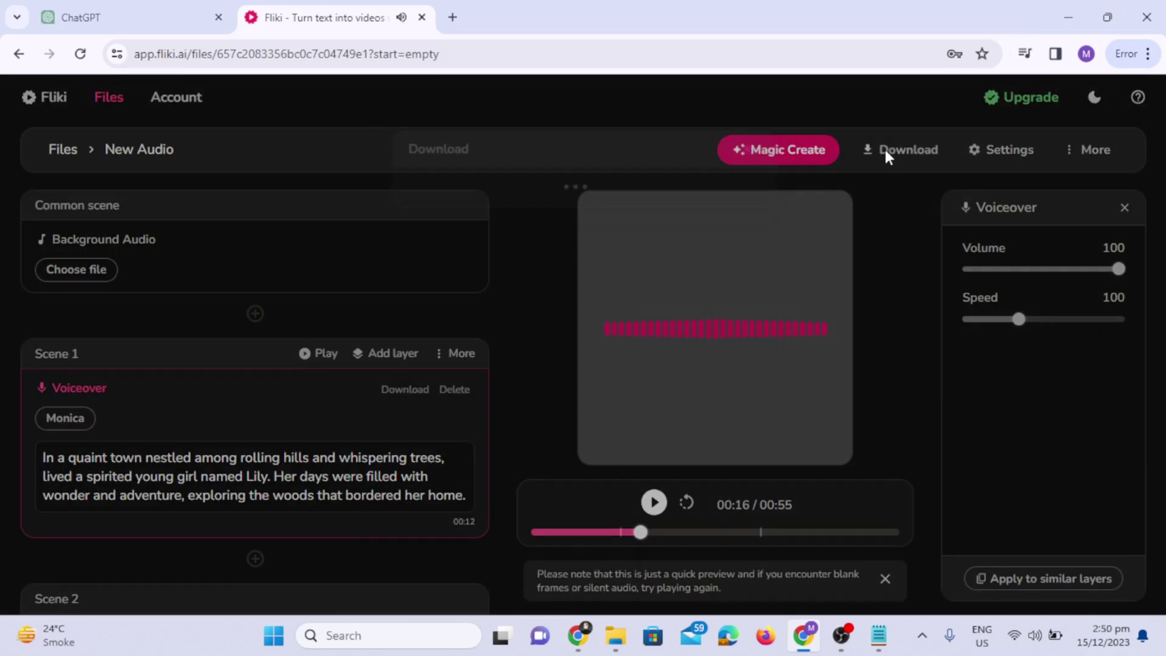
pyautogui.click(575, 262)
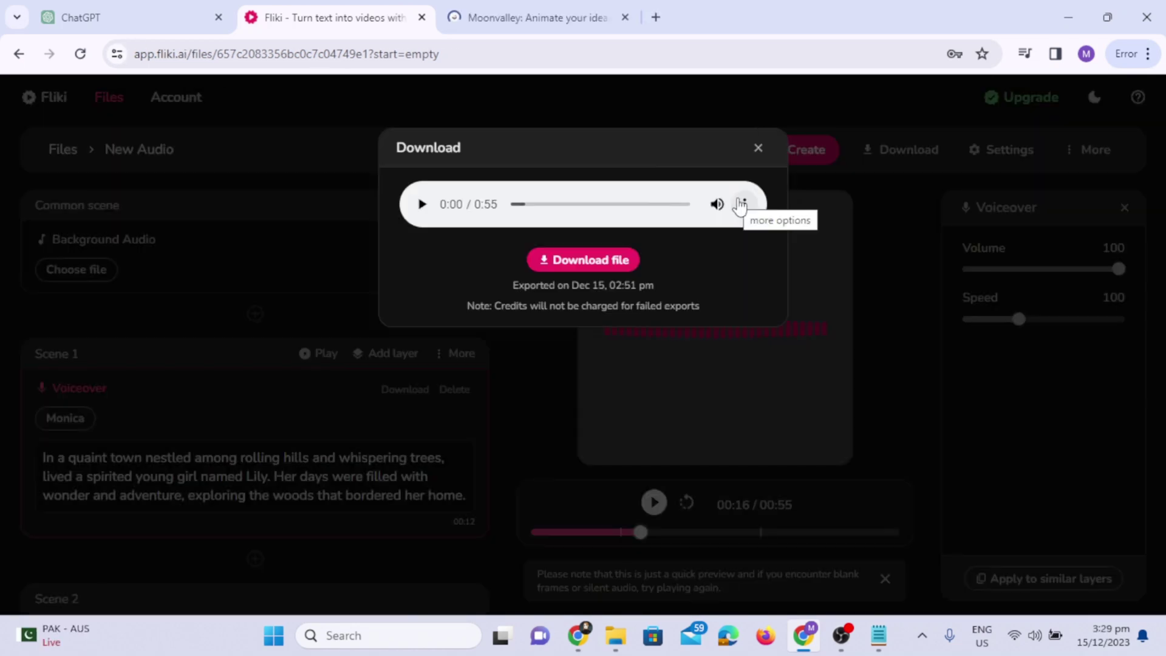
pyautogui.click(743, 203)
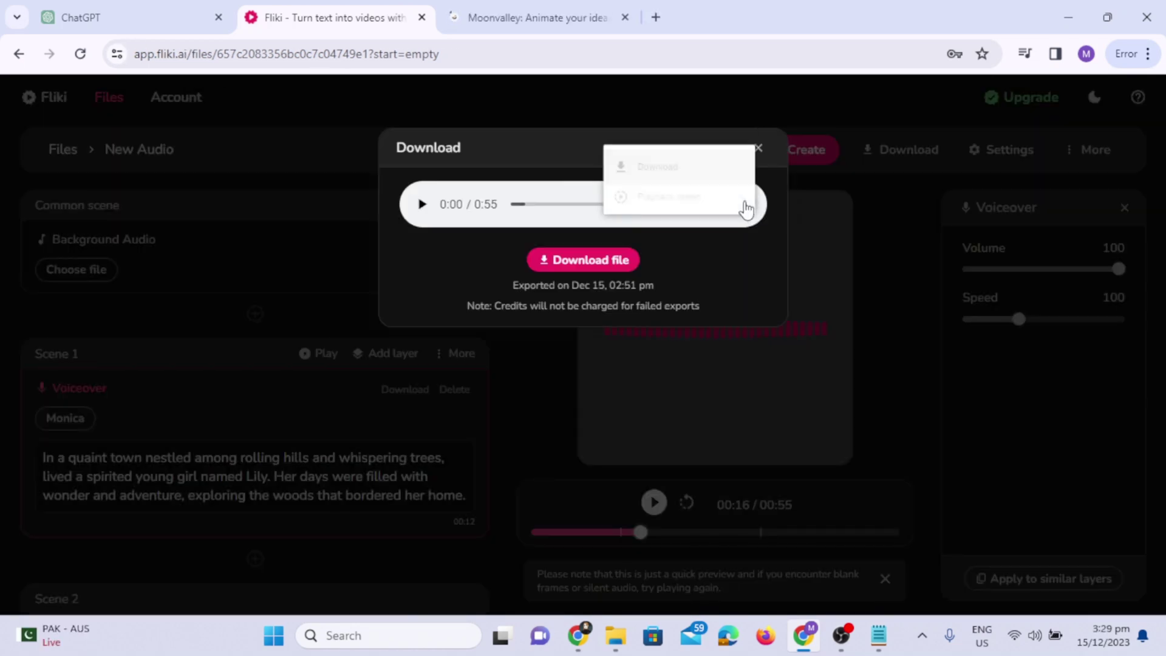
pyautogui.click(708, 170)
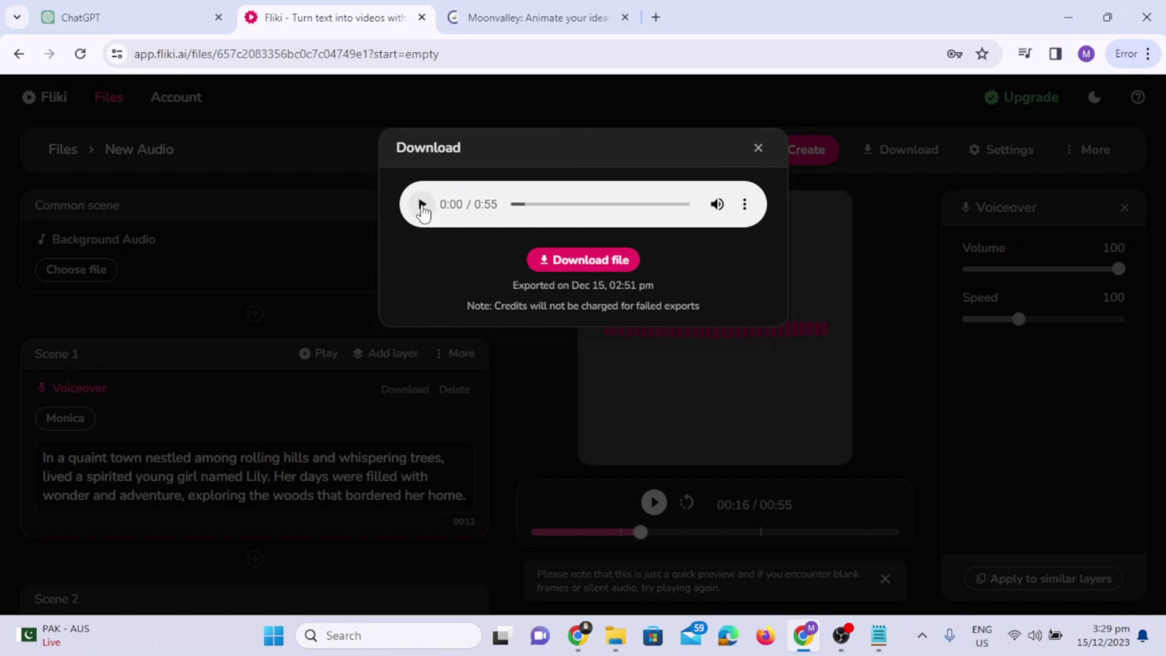
pyautogui.click(422, 205)
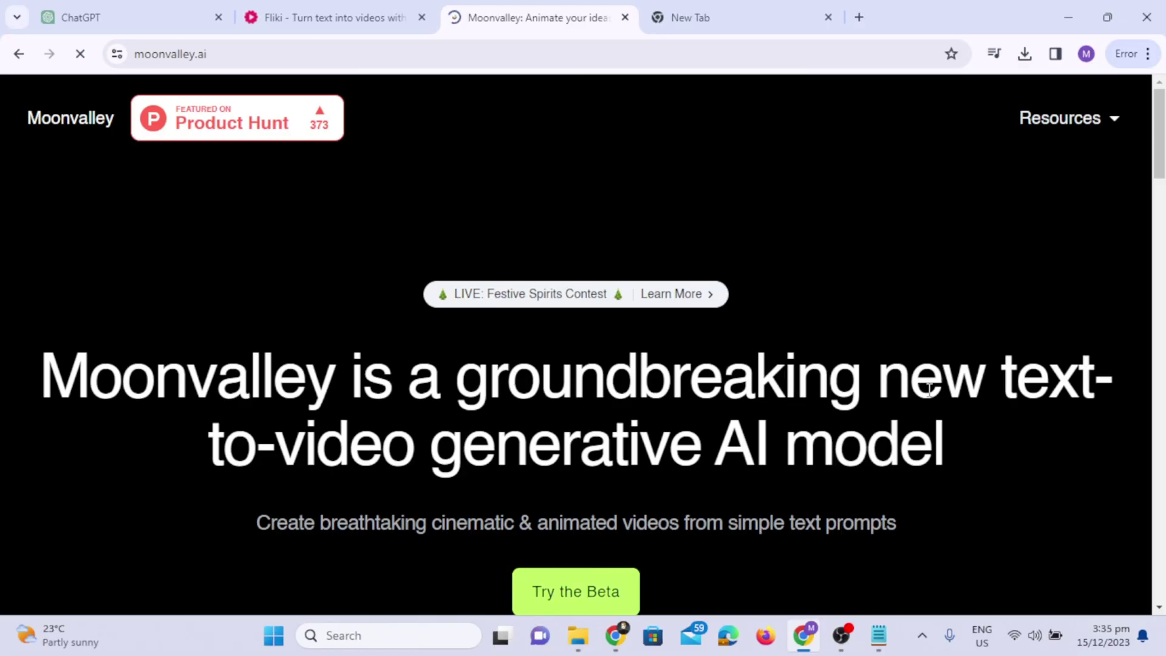
pyautogui.scroll(-3, 929, 390)
pyautogui.scroll(-3, 927, 389)
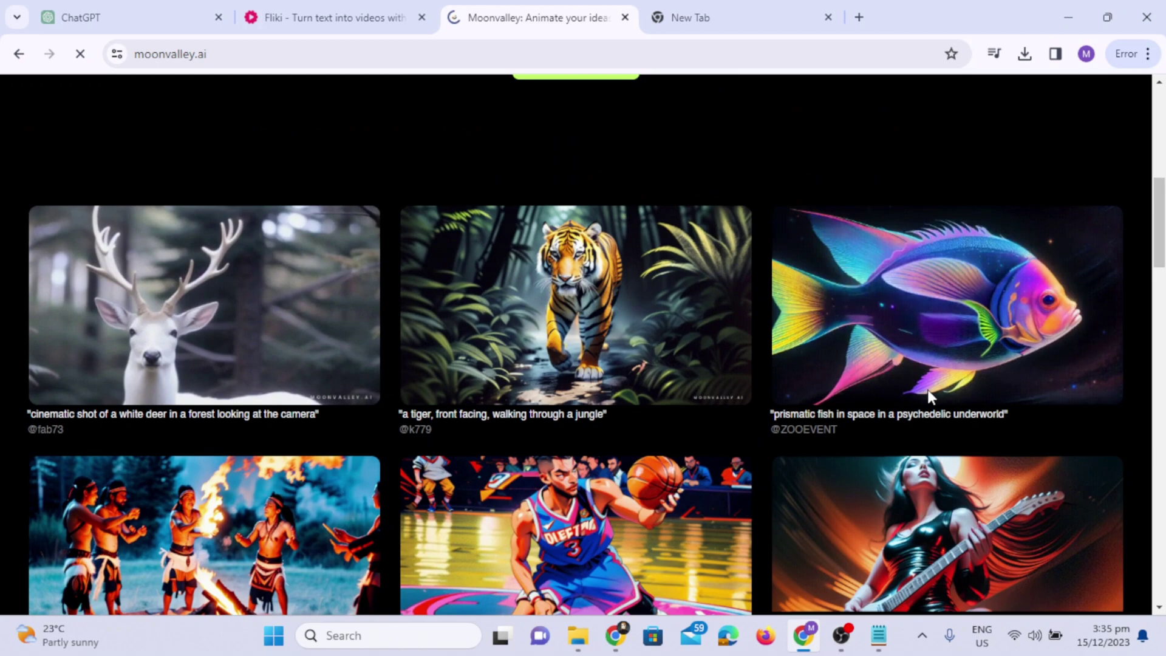
pyautogui.scroll(-3, 927, 389)
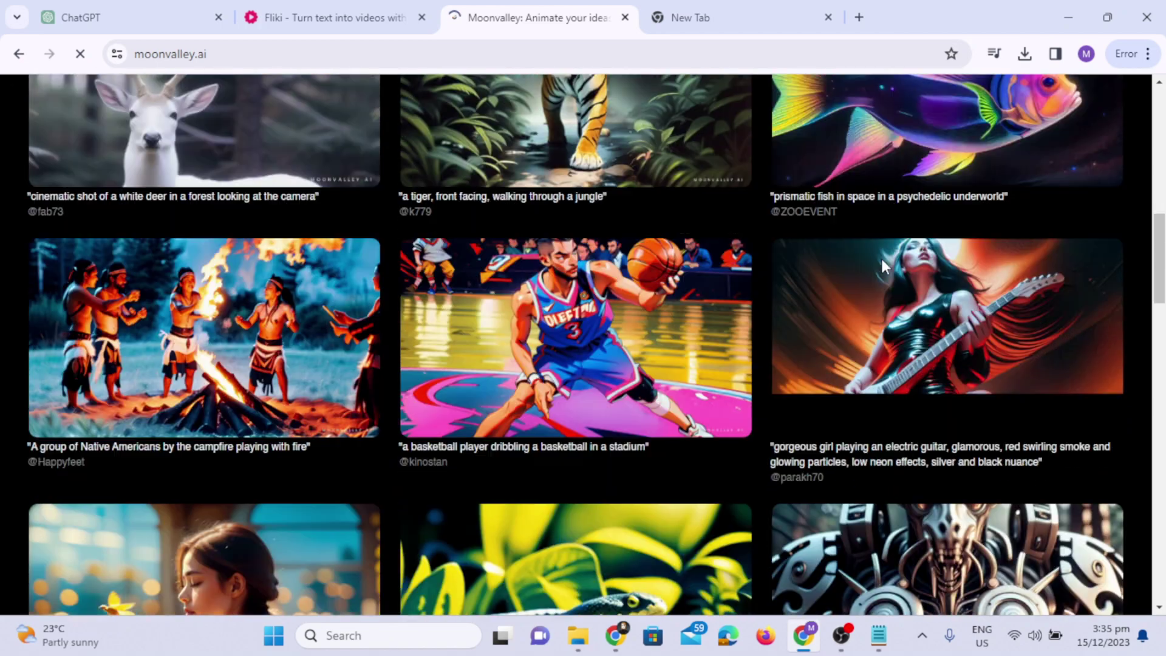
pyautogui.scroll(-5, 880, 256)
pyautogui.scroll(-1, 881, 257)
pyautogui.scroll(-3, 880, 256)
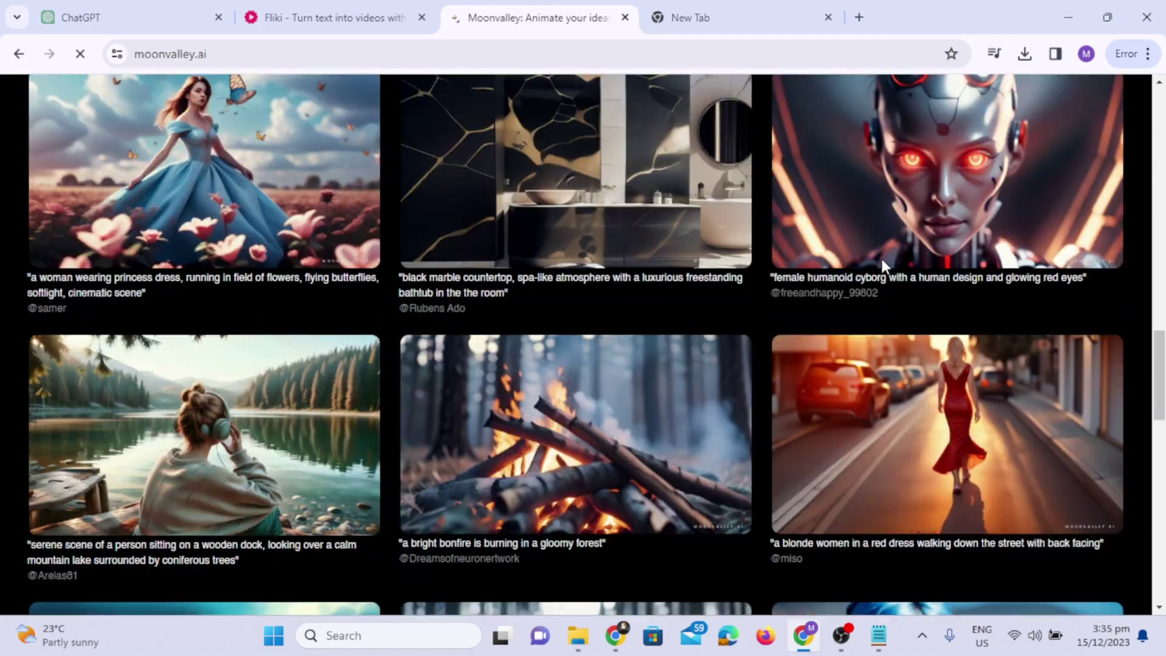
pyautogui.scroll(-2, 881, 256)
pyautogui.scroll(-1, 881, 256)
pyautogui.scroll(-1, 881, 255)
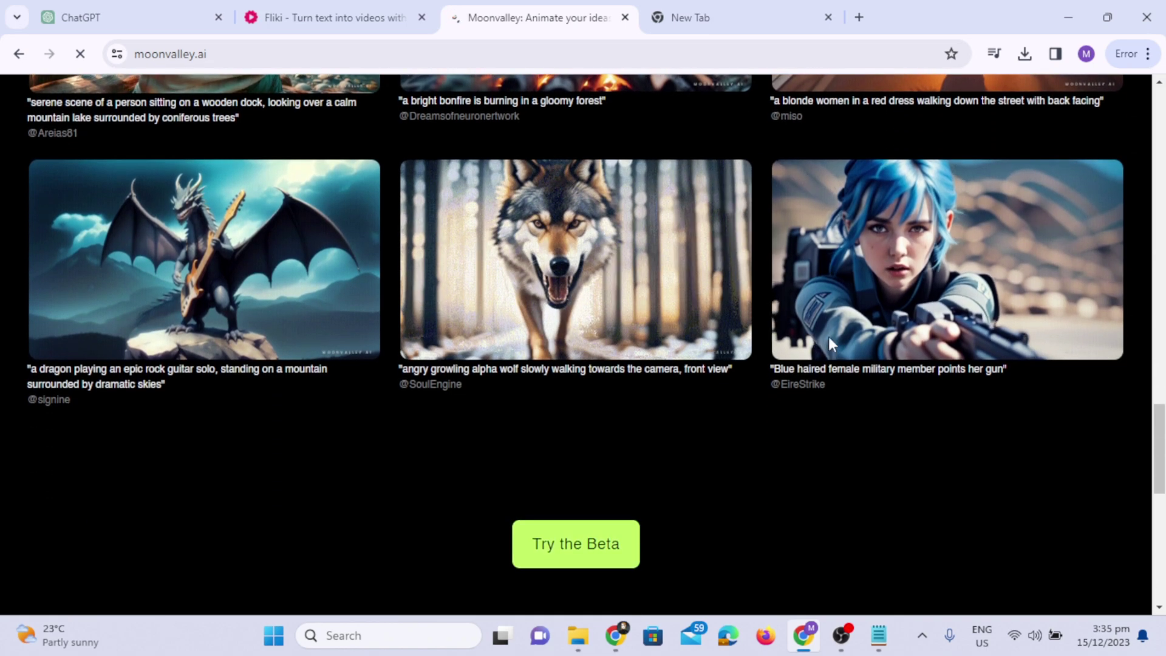
pyautogui.scroll(-2, 828, 343)
pyautogui.scroll(6, 828, 343)
pyautogui.scroll(5, 829, 343)
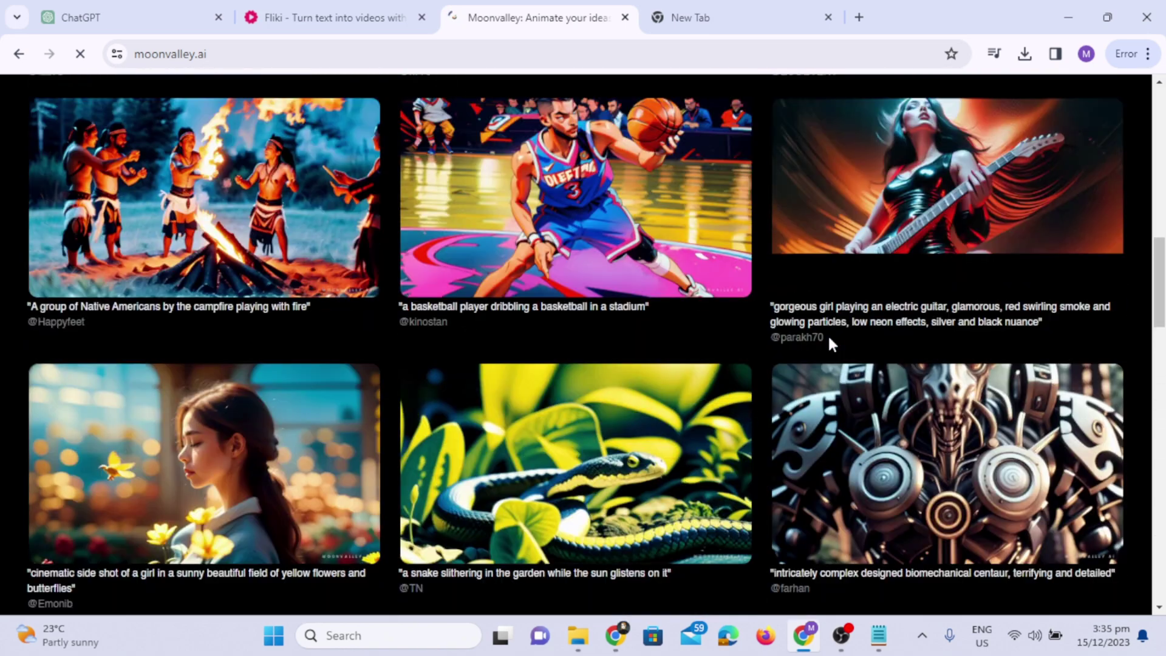
pyautogui.scroll(5, 828, 343)
pyautogui.scroll(3, 828, 343)
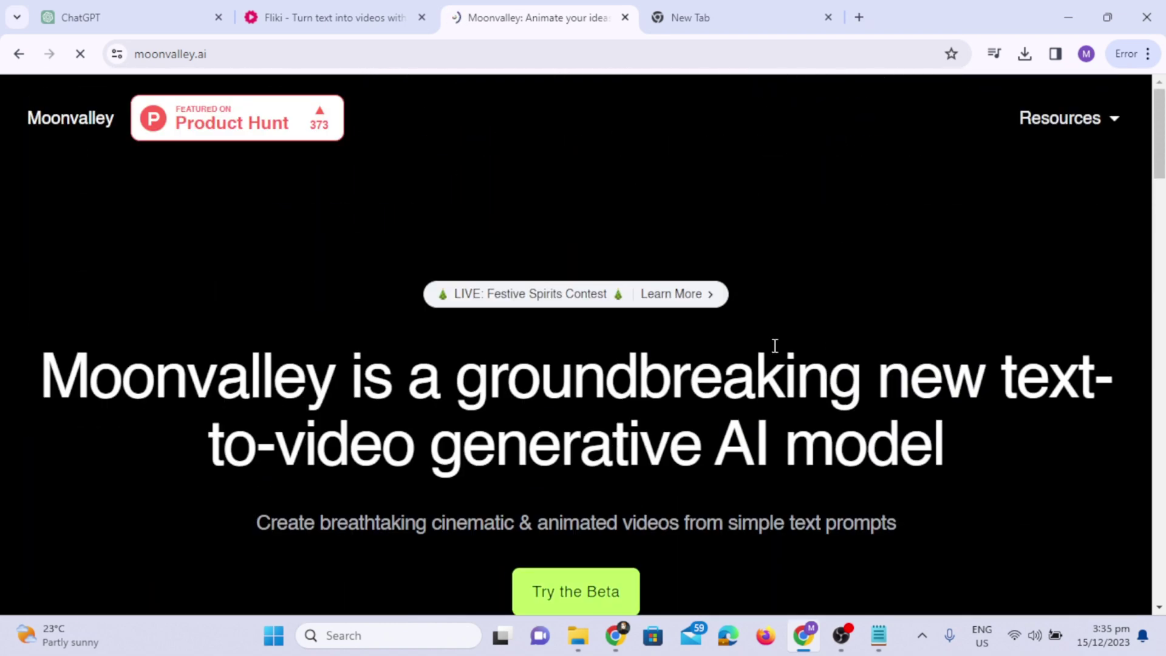
pyautogui.scroll(-5, 810, 373)
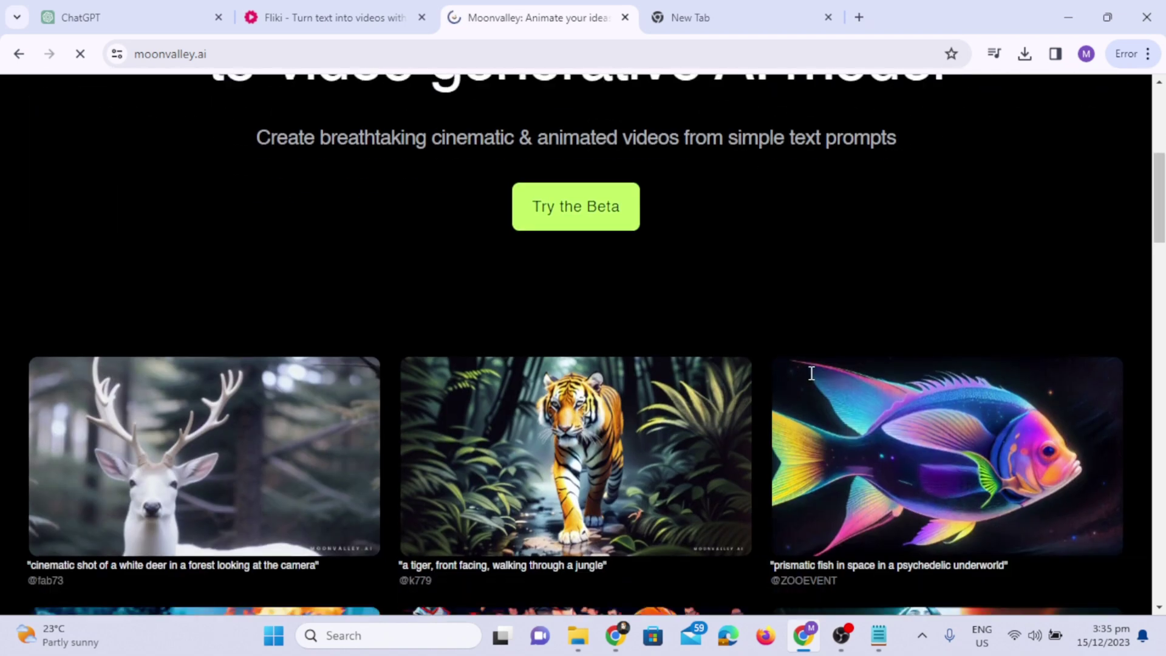
pyautogui.scroll(-3, 810, 374)
pyautogui.scroll(-2, 811, 373)
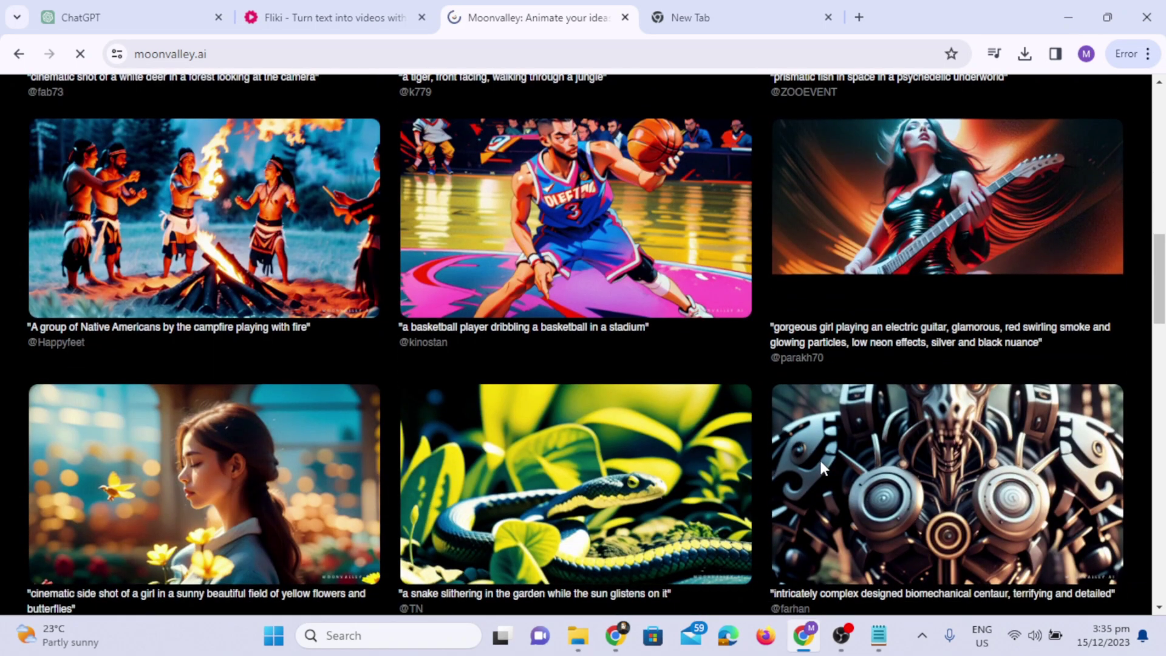
pyautogui.scroll(-1, 819, 459)
pyautogui.scroll(-1, 818, 458)
pyautogui.scroll(7, 819, 459)
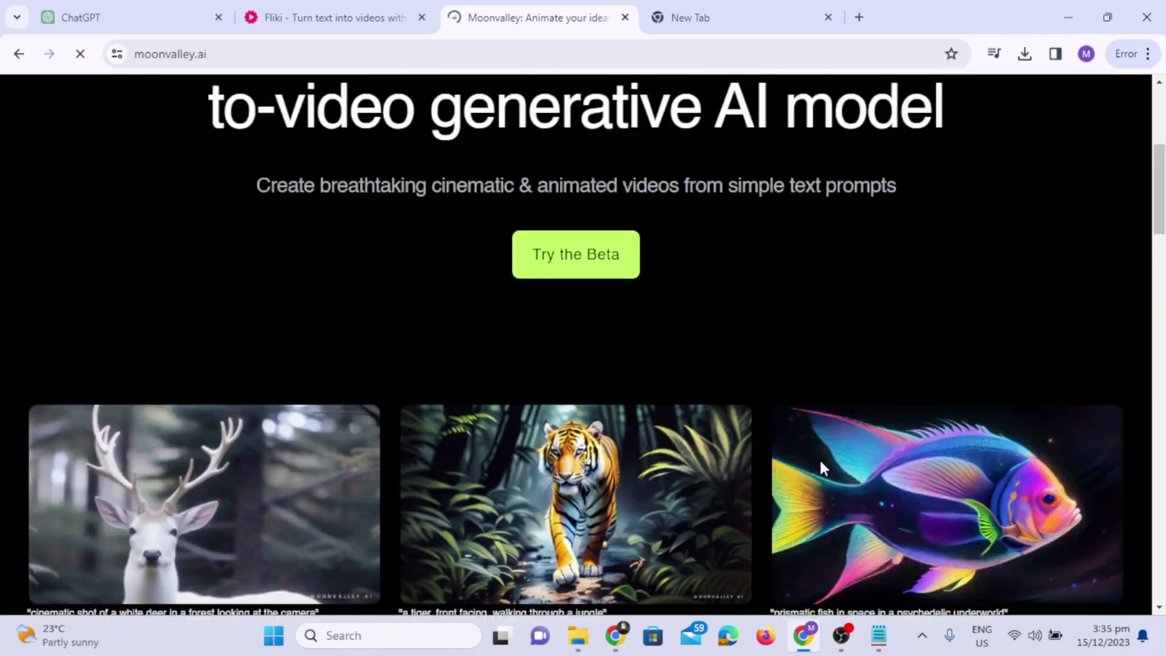
pyautogui.scroll(4, 819, 458)
pyautogui.scroll(-2, 819, 458)
pyautogui.scroll(-1, 697, 441)
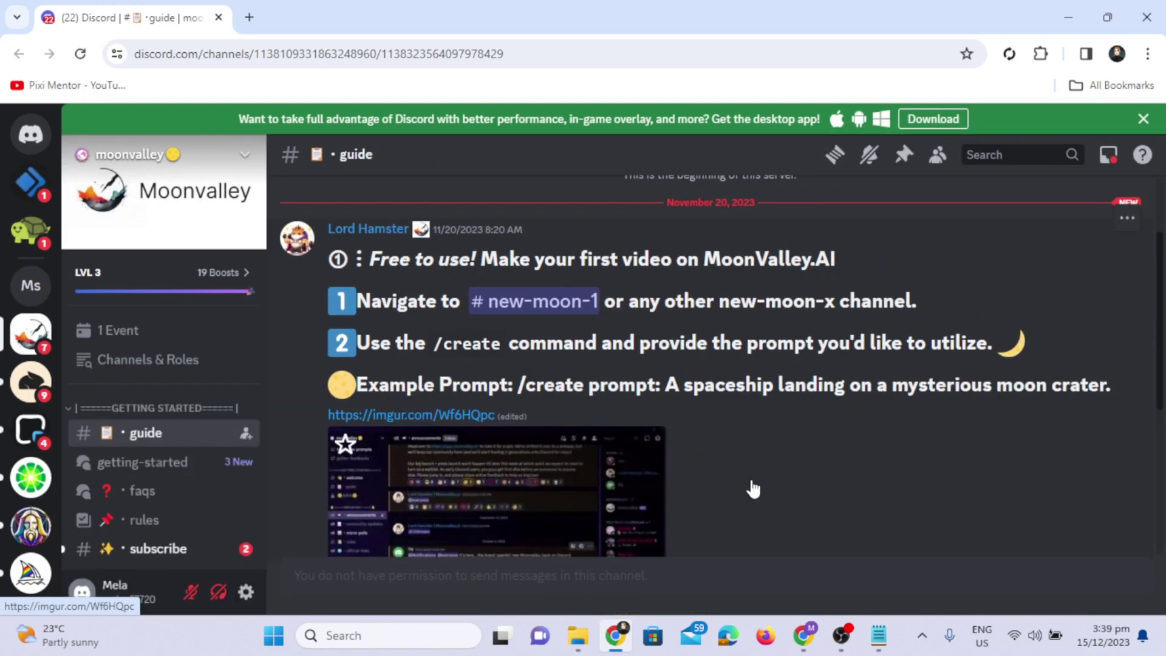
pyautogui.scroll(-1, 196, 476)
pyautogui.scroll(-4, 195, 477)
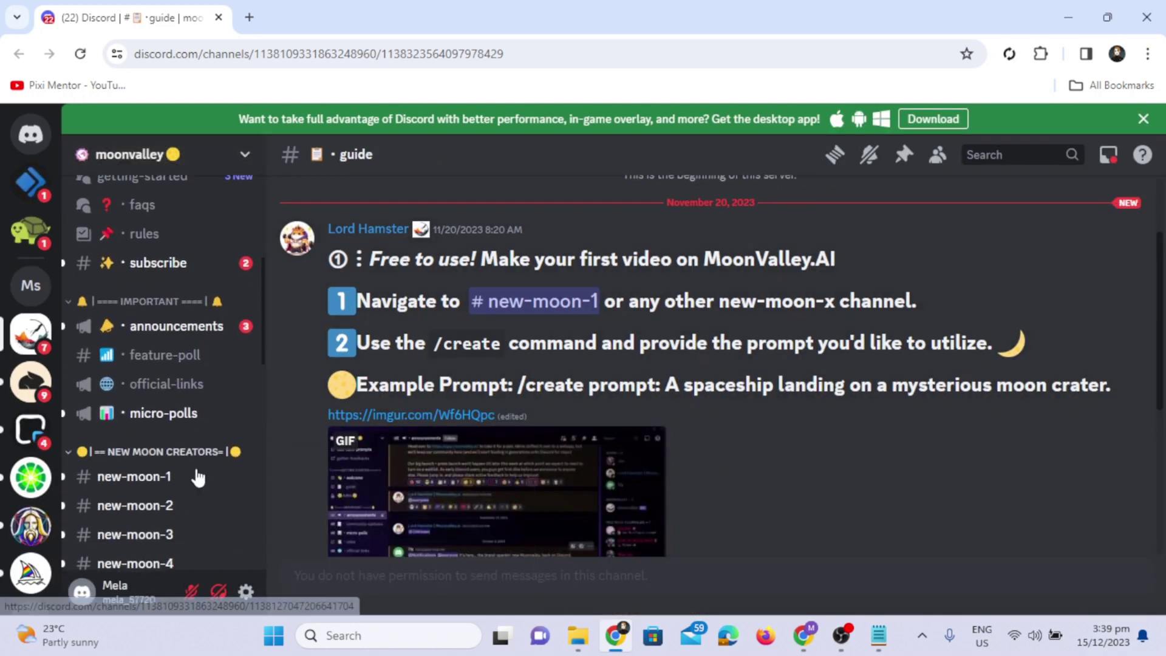
pyautogui.scroll(-2, 195, 477)
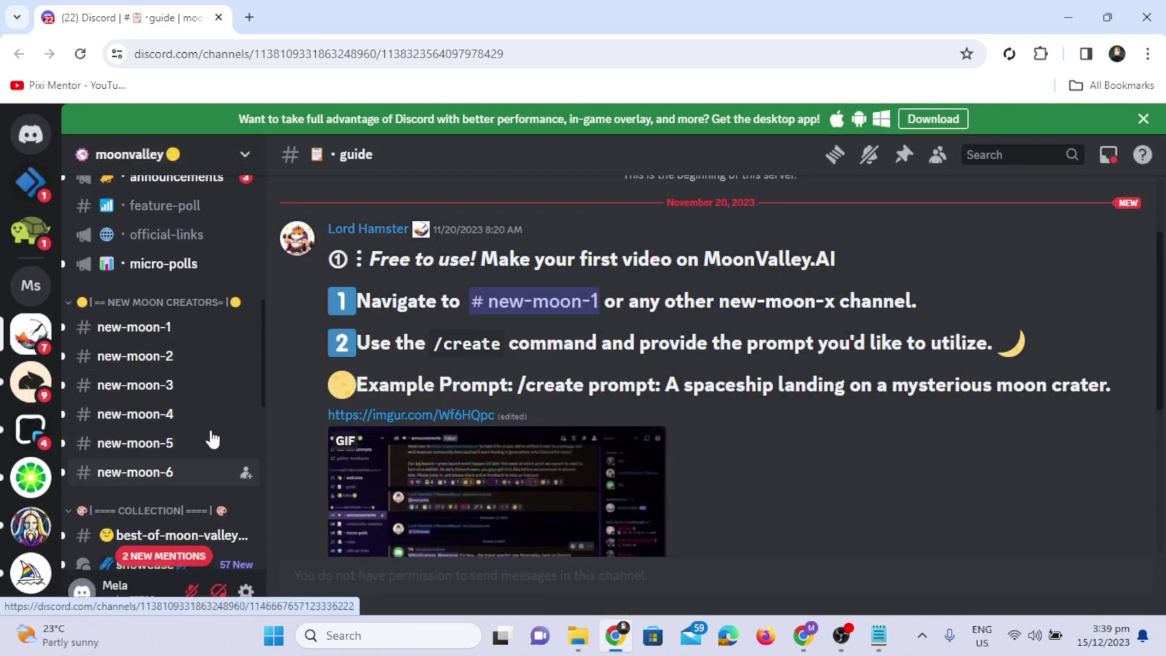
# Step: Select the new-moon-6 channel under NEW MOON CREATORS
pyautogui.click(167, 473)
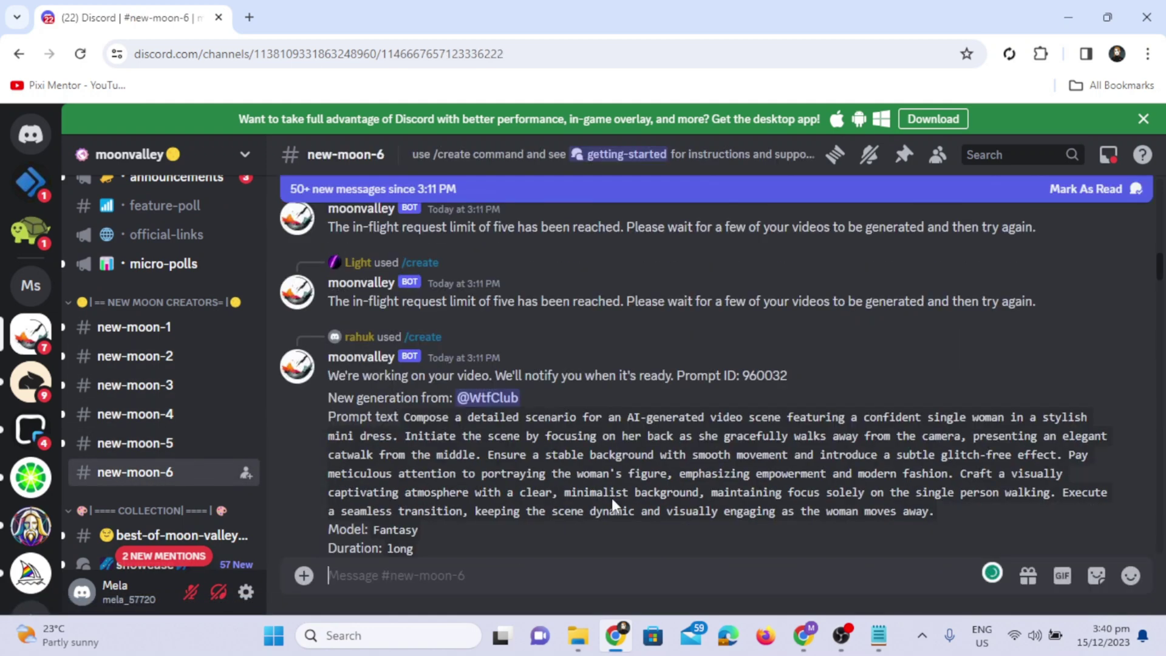
pyautogui.write('/')
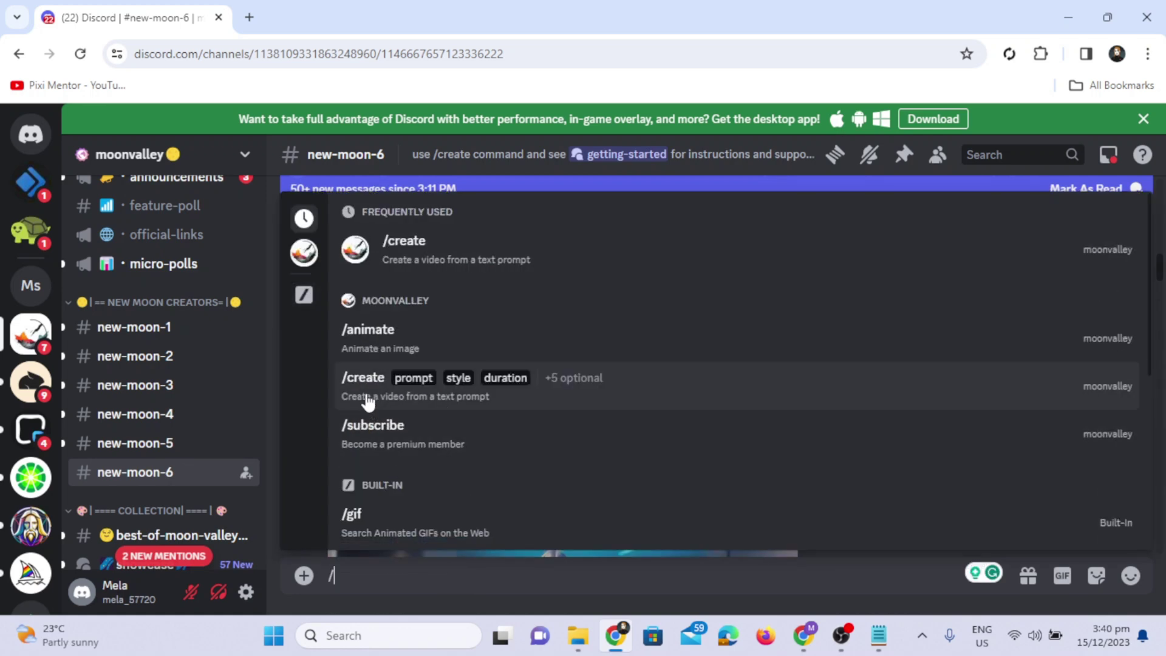
# Step: Start /create with the Lily's Exploration scene plus 'cinematic, 4K, Cartoon Style' as prompt
pyautogui.click(369, 403)
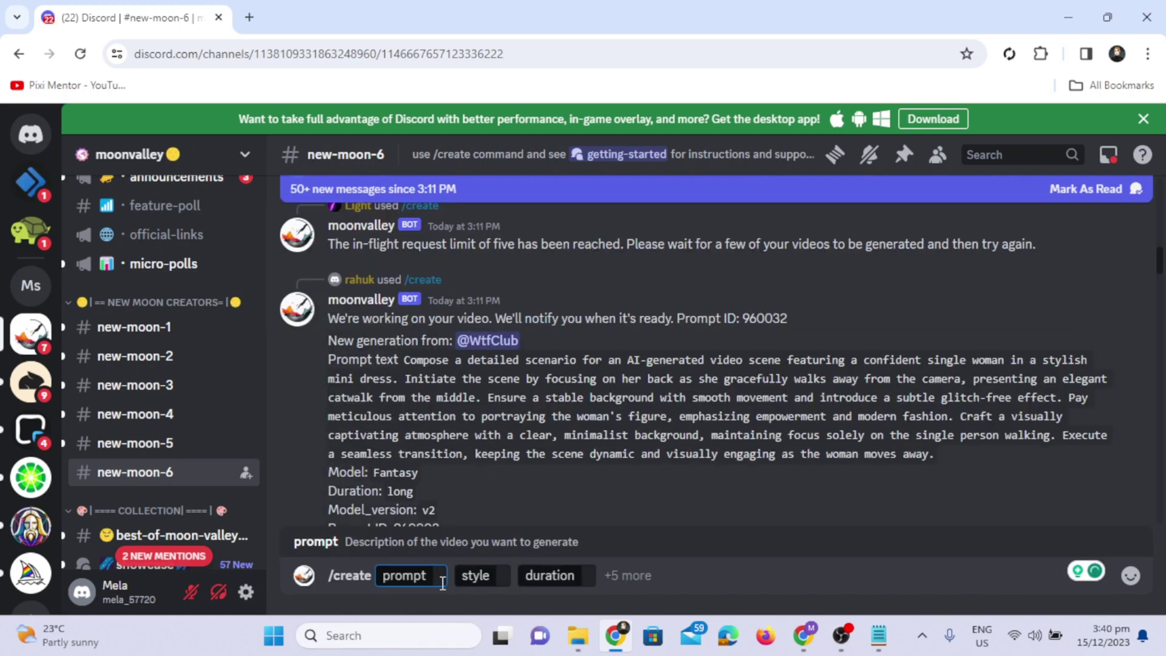
pyautogui.click(502, 575)
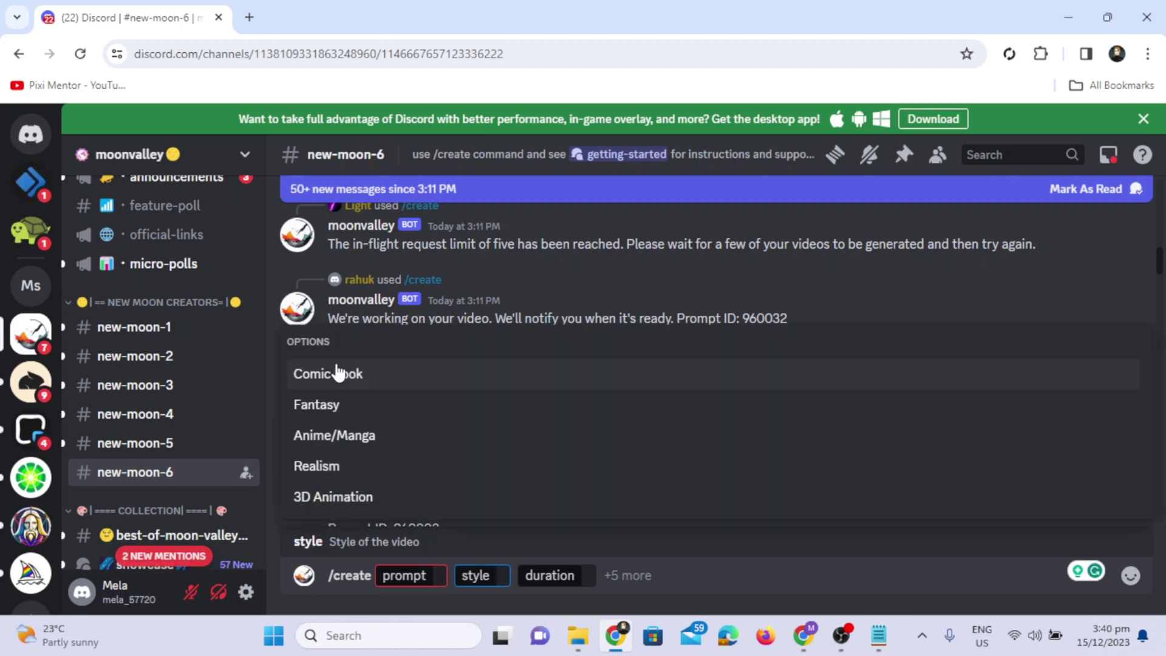
pyautogui.click(591, 578)
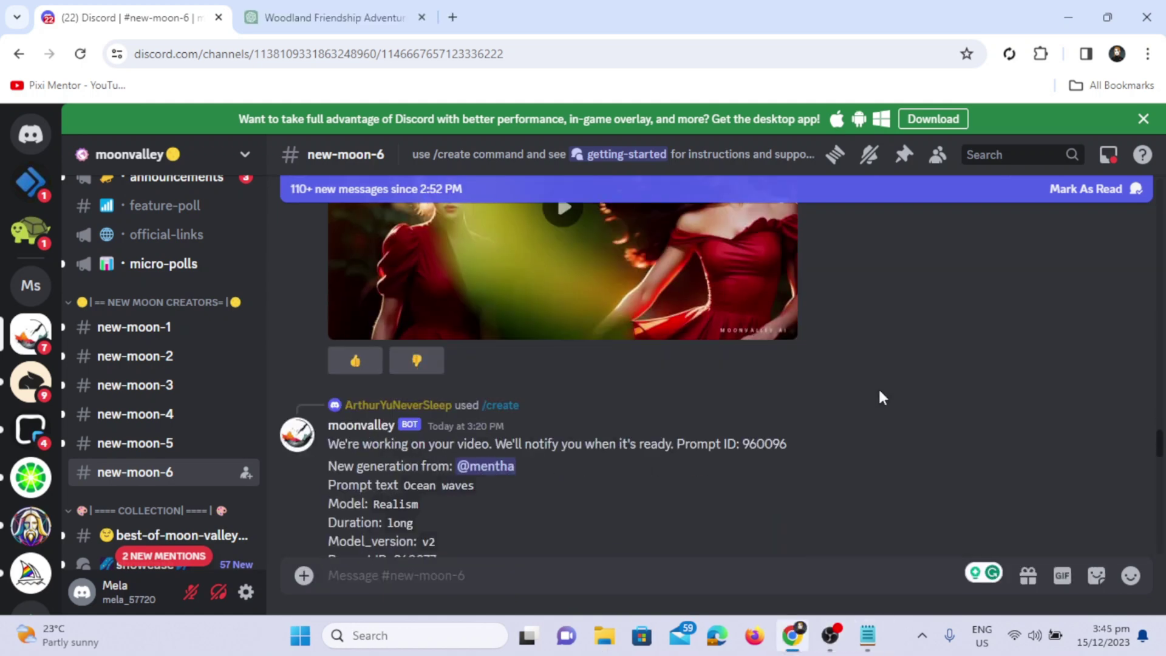
pyautogui.write('/')
pyautogui.hotkey('ctrl', 'Tab')
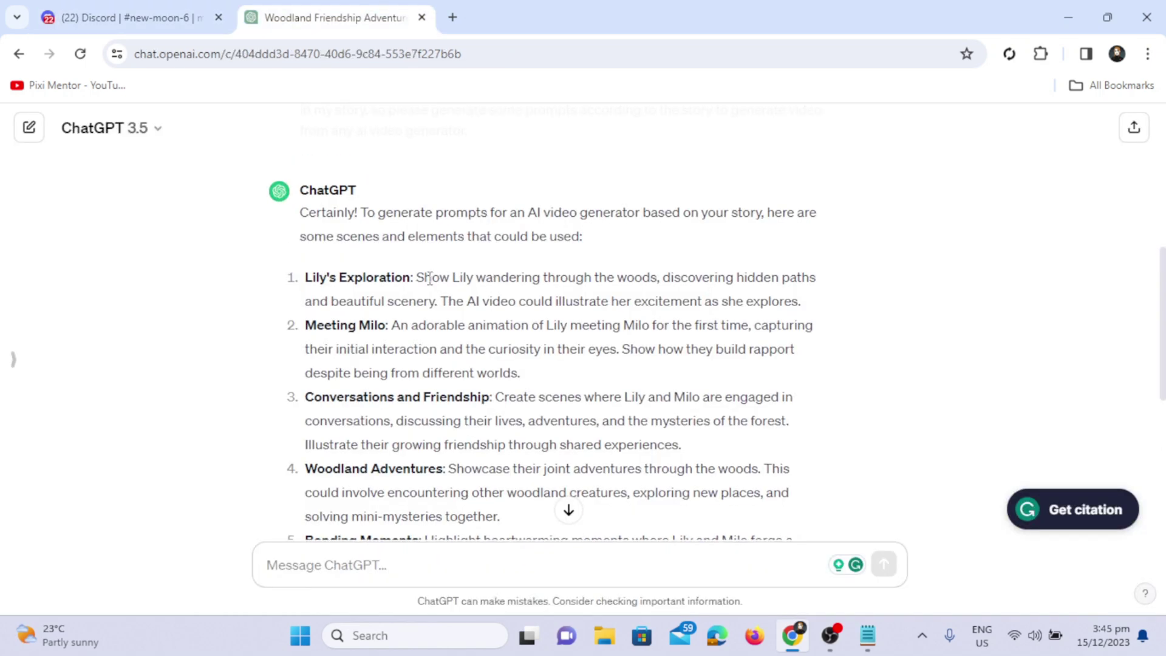
pyautogui.moveTo(415, 277); pyautogui.dragTo(802, 302)
pyautogui.hotkey('ctrl', 'c')
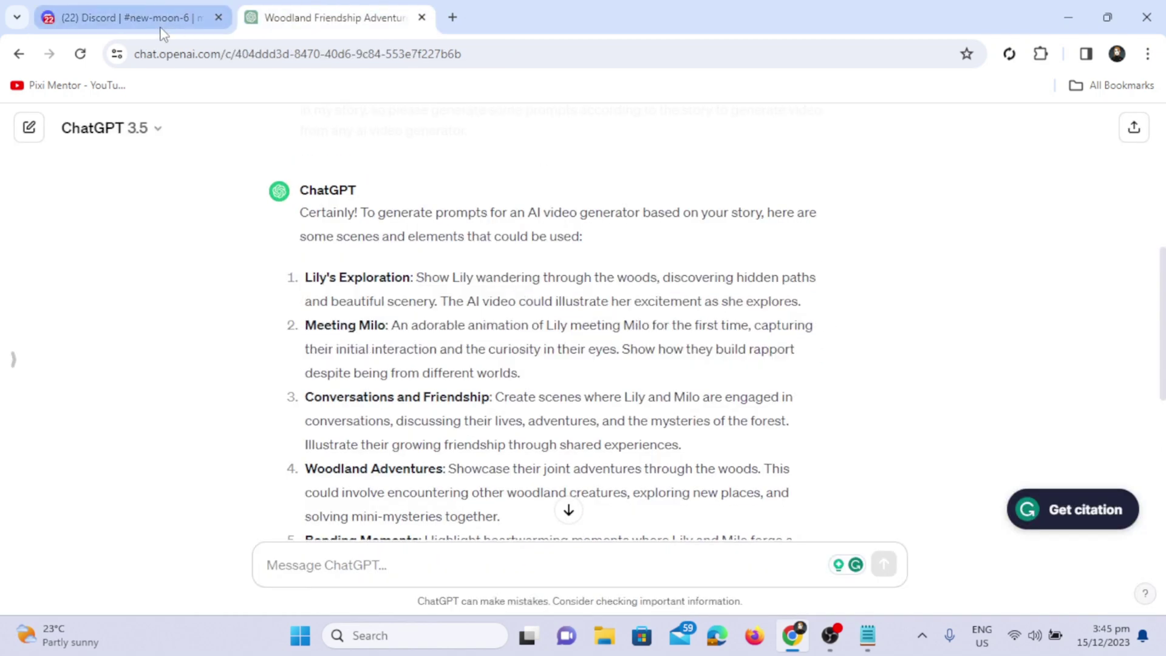
pyautogui.click(167, 30)
pyautogui.hotkey('ctrl', 'v')
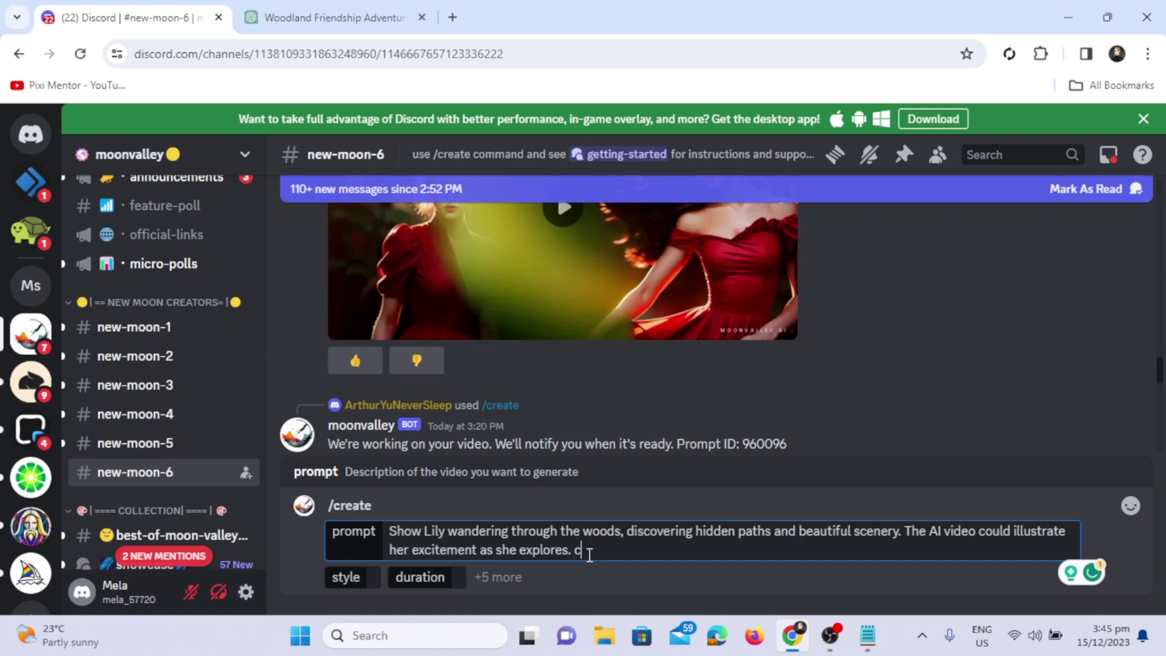
pyautogui.write('inemt')
pyautogui.press('BackSpace')
pyautogui.press('BackSpace')
pyautogui.press('BackSpace')
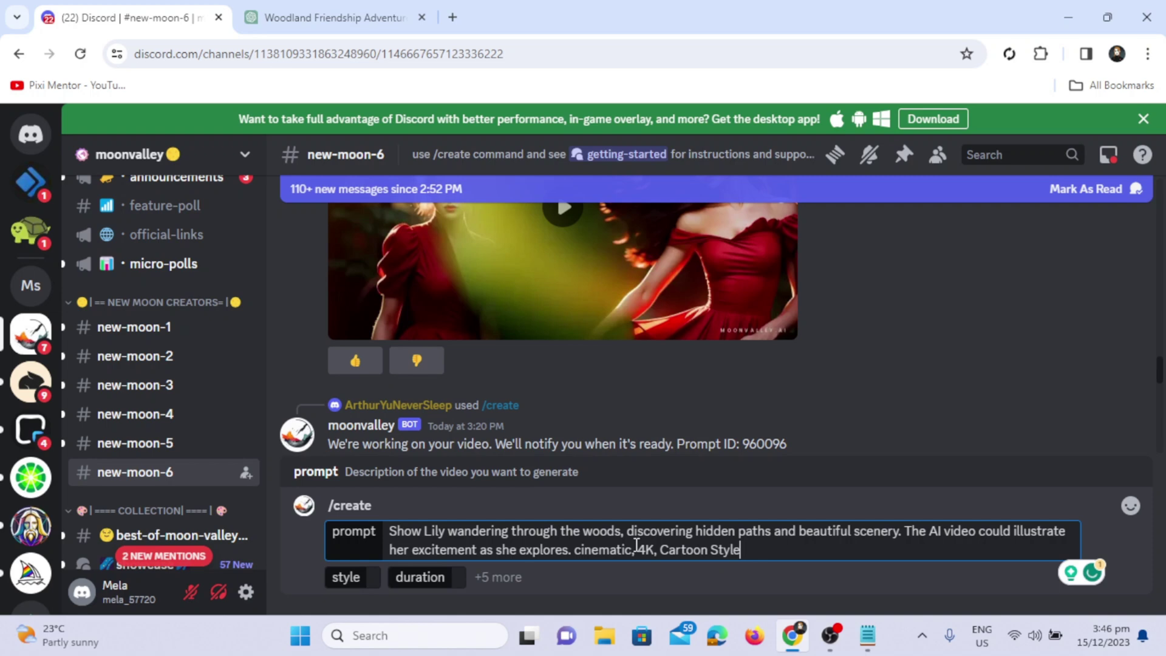
# Step: Set style to 3D Animation and duration to Medium, then submit the request
pyautogui.press('Tab')
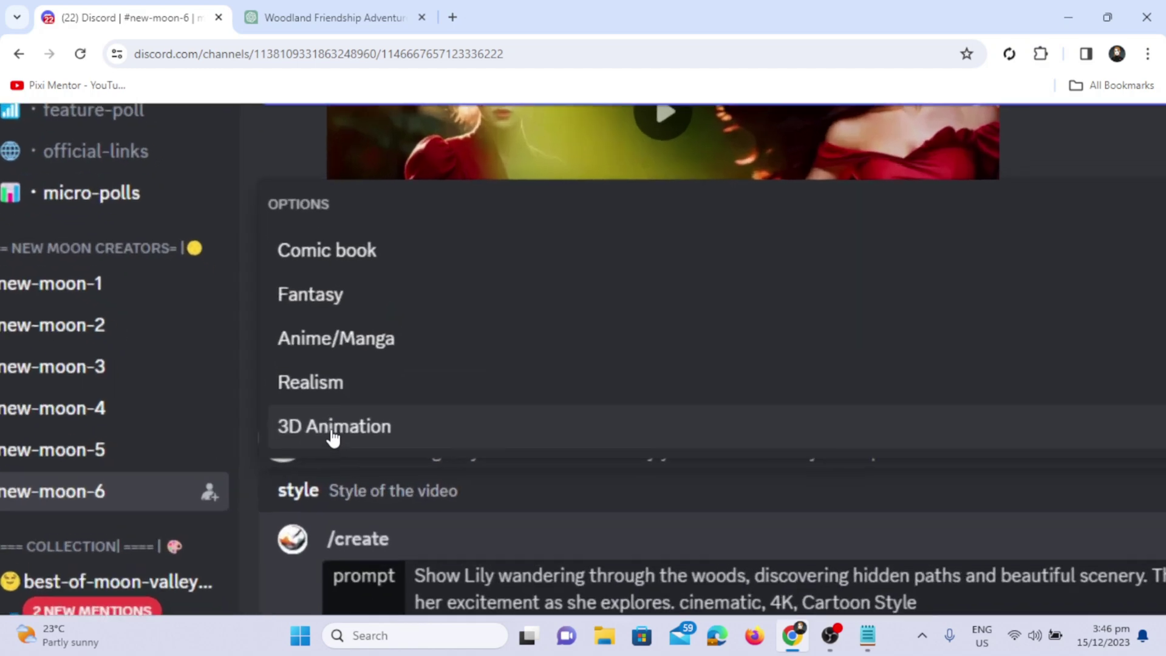
pyautogui.click(332, 428)
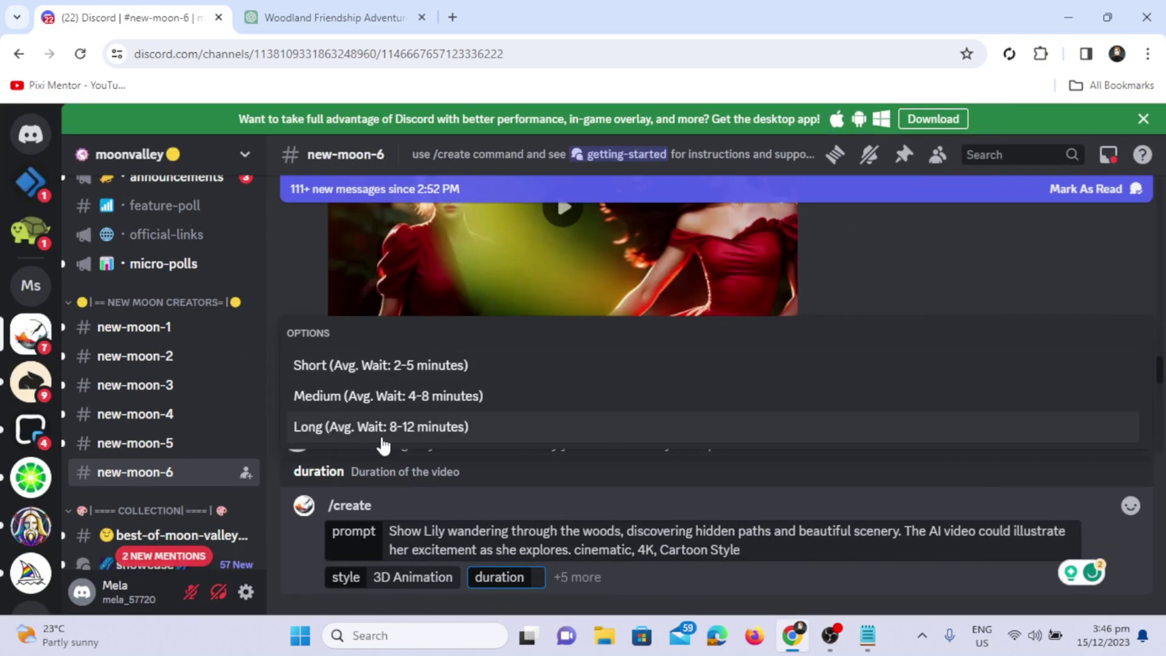
pyautogui.click(326, 397)
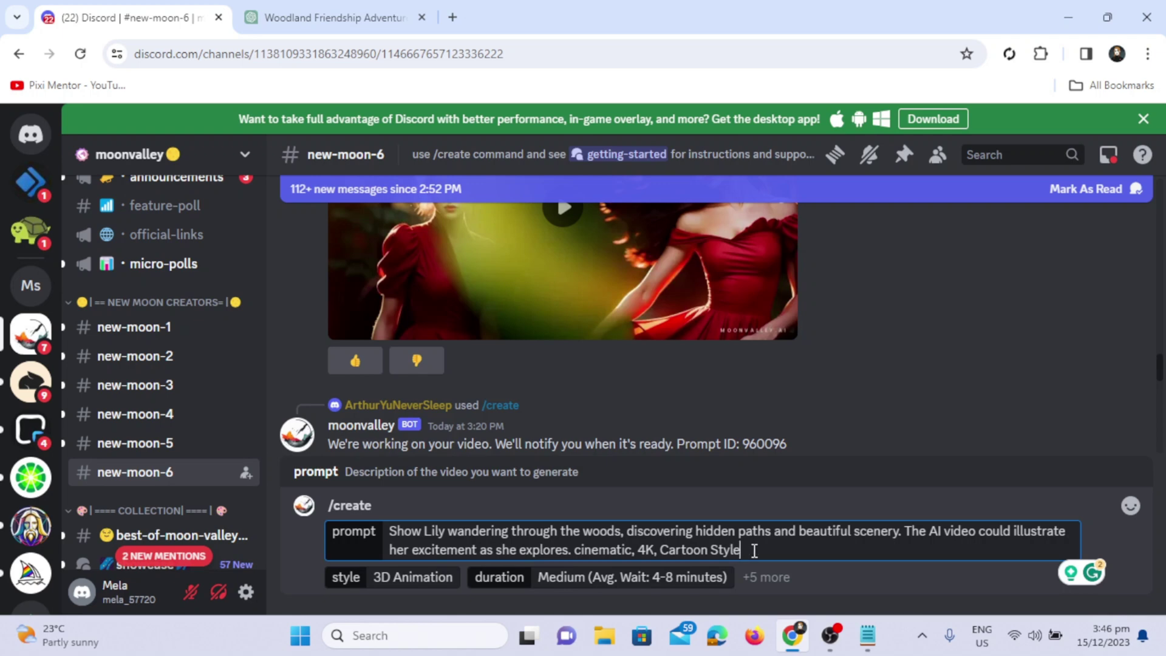
pyautogui.press('Return')
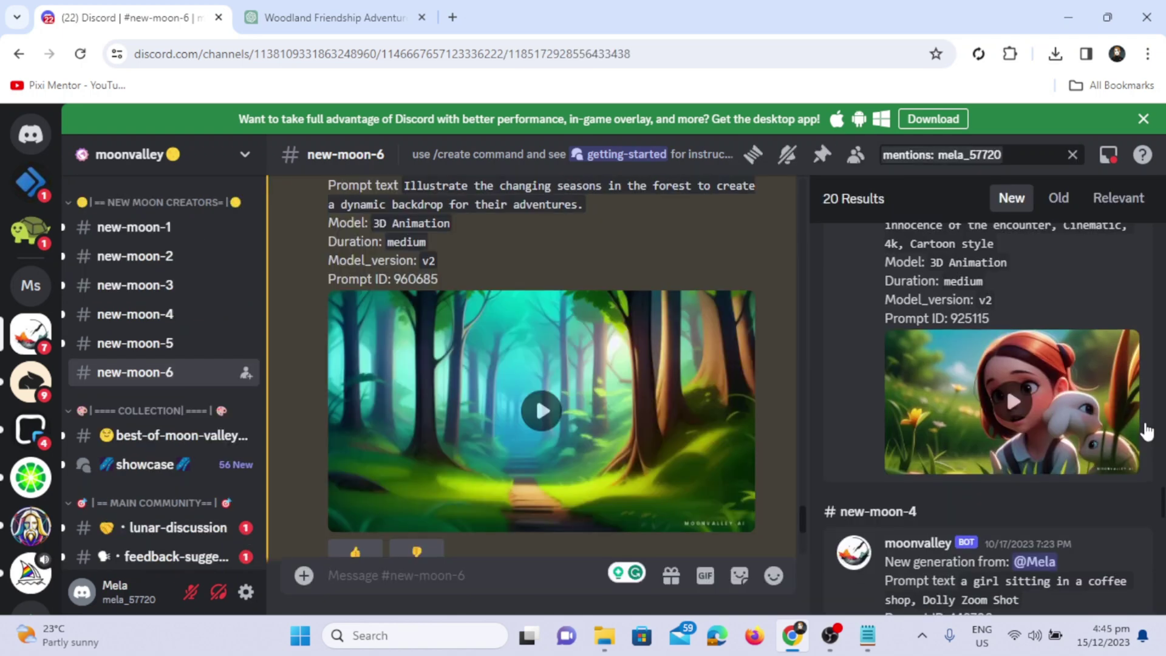
pyautogui.scroll(-2, 1143, 429)
pyautogui.scroll(-2, 1145, 429)
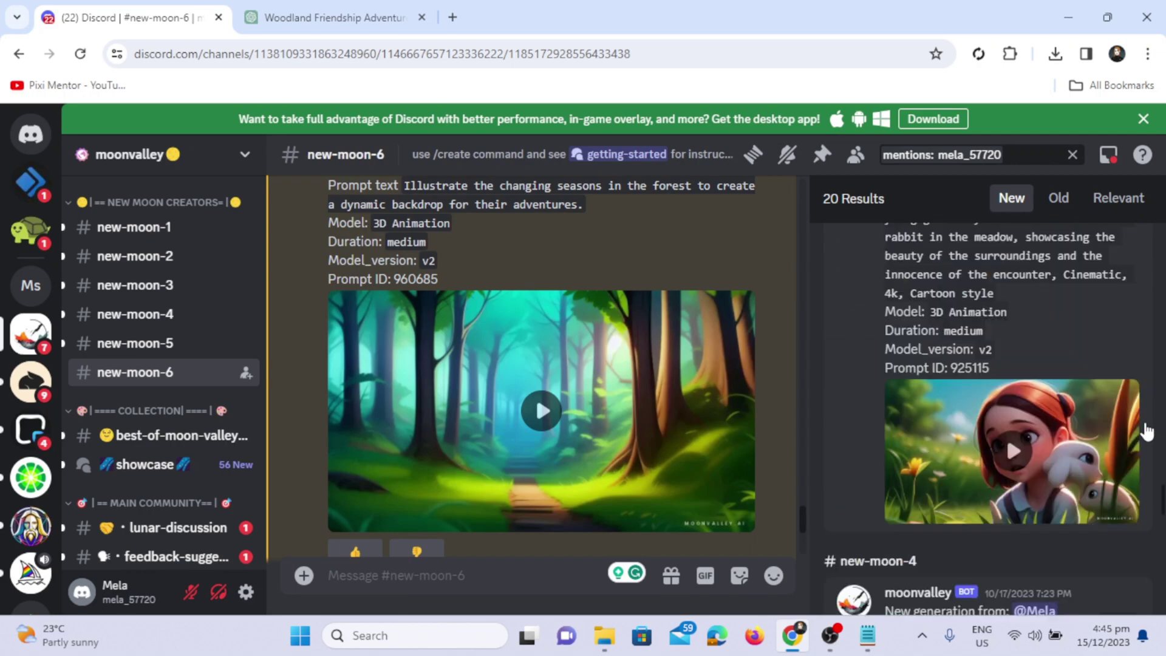
pyautogui.scroll(-2, 1145, 431)
pyautogui.scroll(-2, 1147, 431)
pyautogui.scroll(-2, 1145, 429)
pyautogui.scroll(-2, 1145, 428)
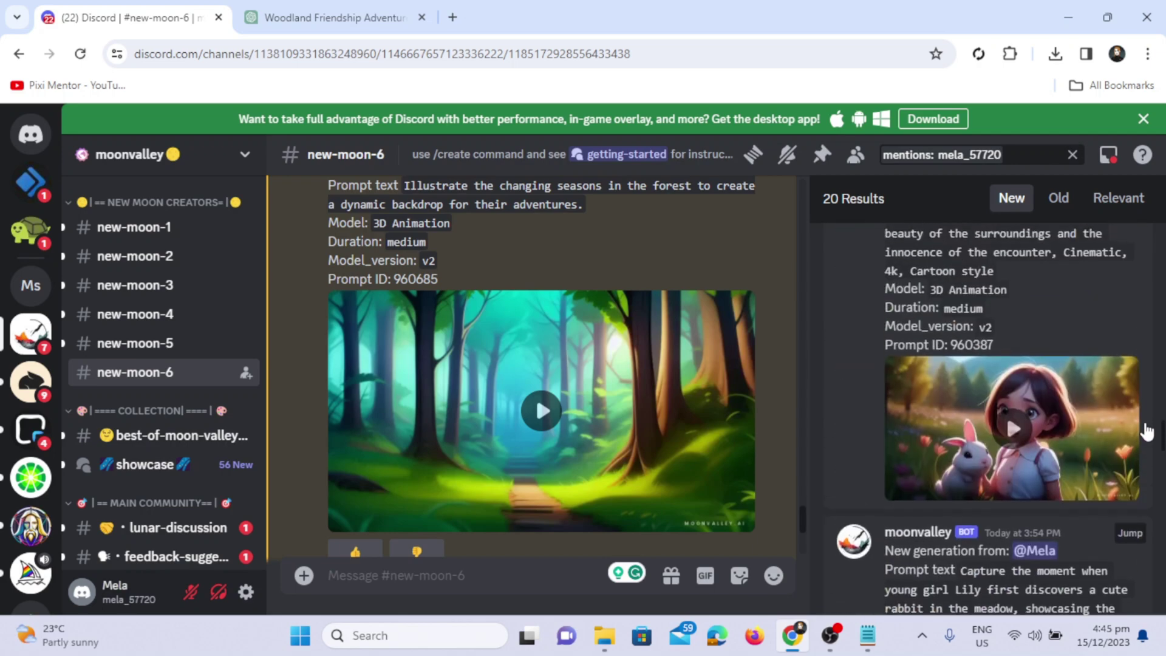
pyautogui.scroll(-1, 1145, 429)
# Step: Play the forest backdrop video from the Moonvalley mention results
pyautogui.click(537, 411)
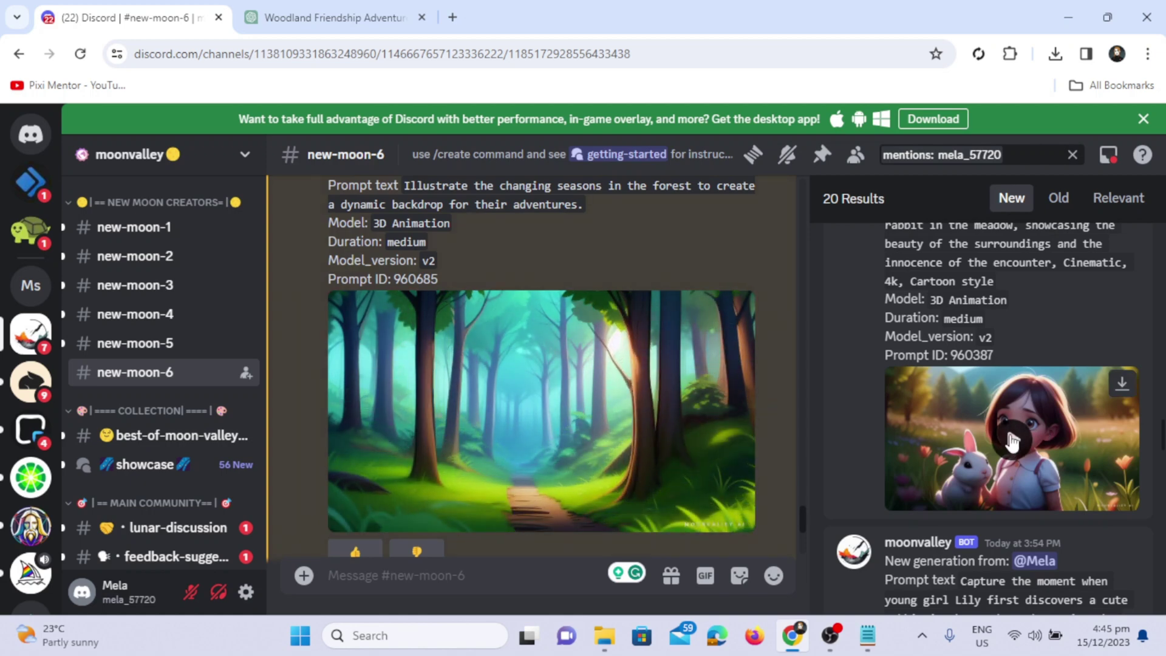
pyautogui.scroll(3, 1070, 357)
pyautogui.scroll(1, 1070, 357)
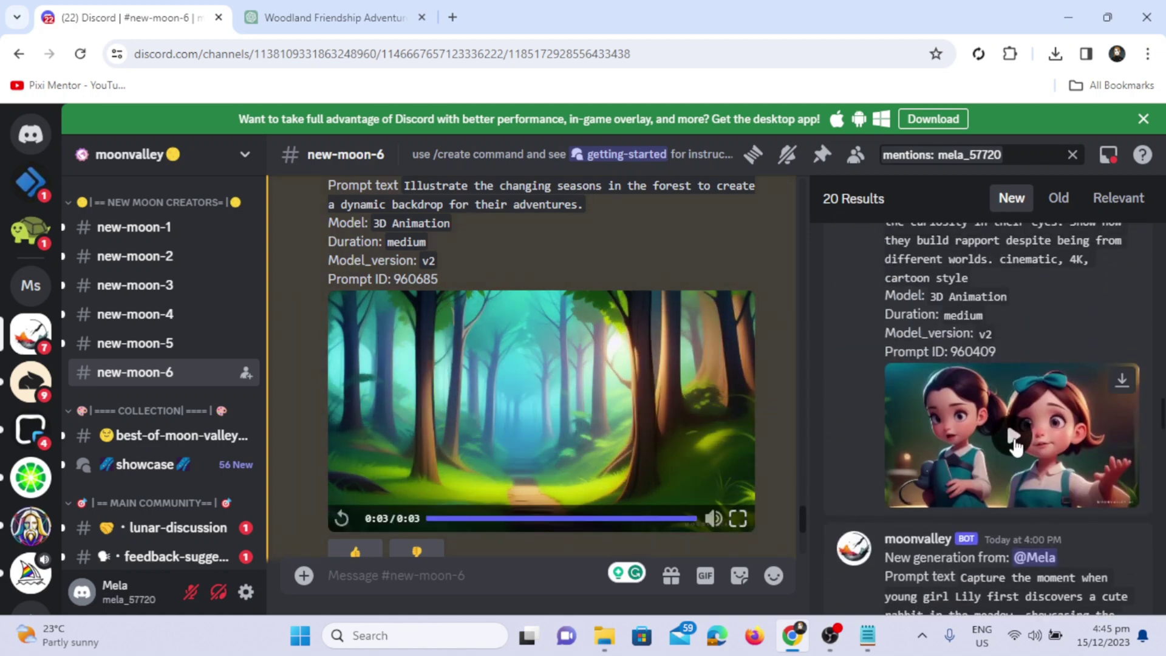
pyautogui.scroll(1, 1071, 391)
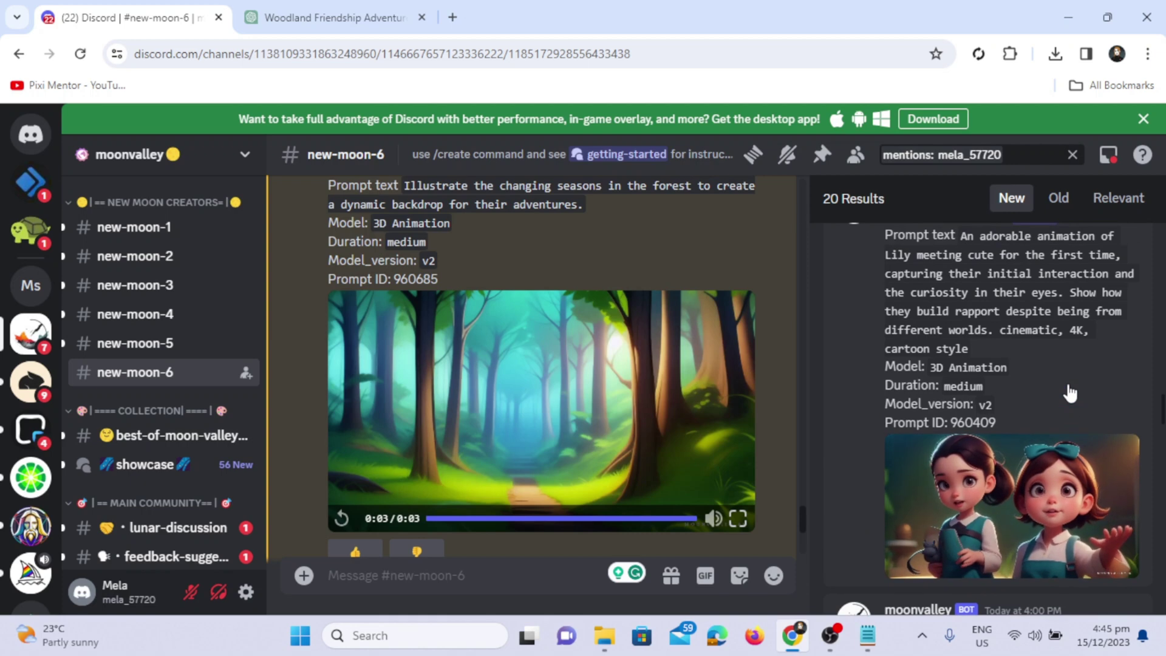
pyautogui.scroll(1, 1070, 391)
pyautogui.scroll(2, 1070, 392)
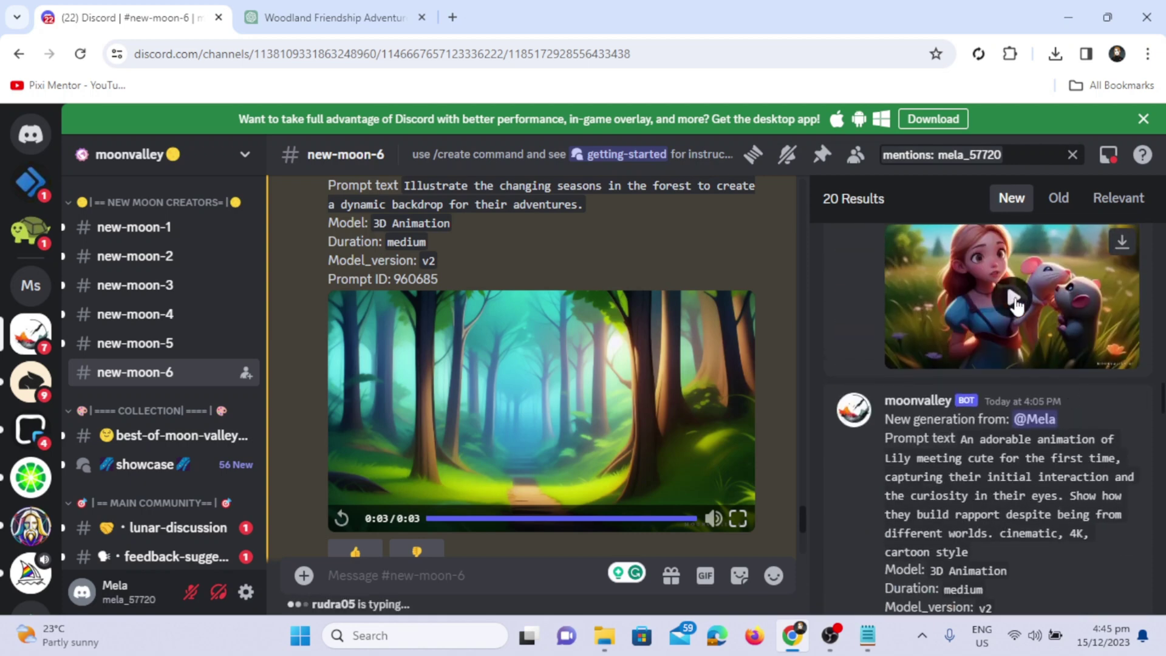
pyautogui.scroll(2, 1018, 307)
pyautogui.scroll(2, 1017, 306)
pyautogui.scroll(1, 1017, 307)
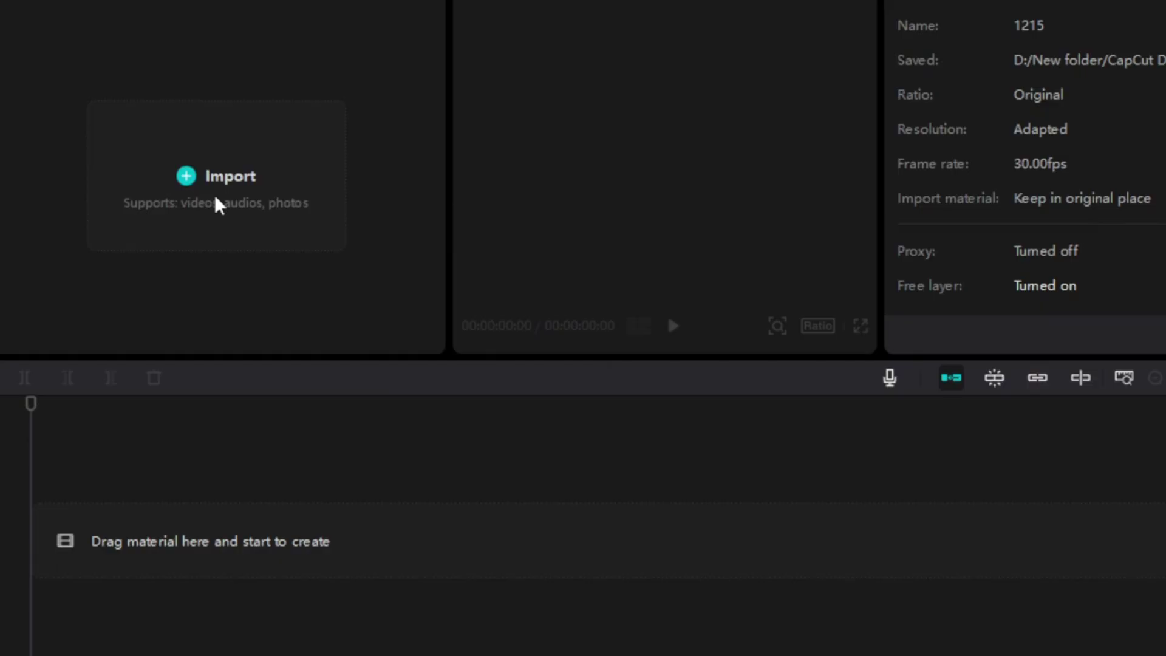
# Step: Import all generated Lily, mouse and forest clips from the output folder into CapCut's media panel
pyautogui.click(216, 201)
pyautogui.doubleClick(105, 104)
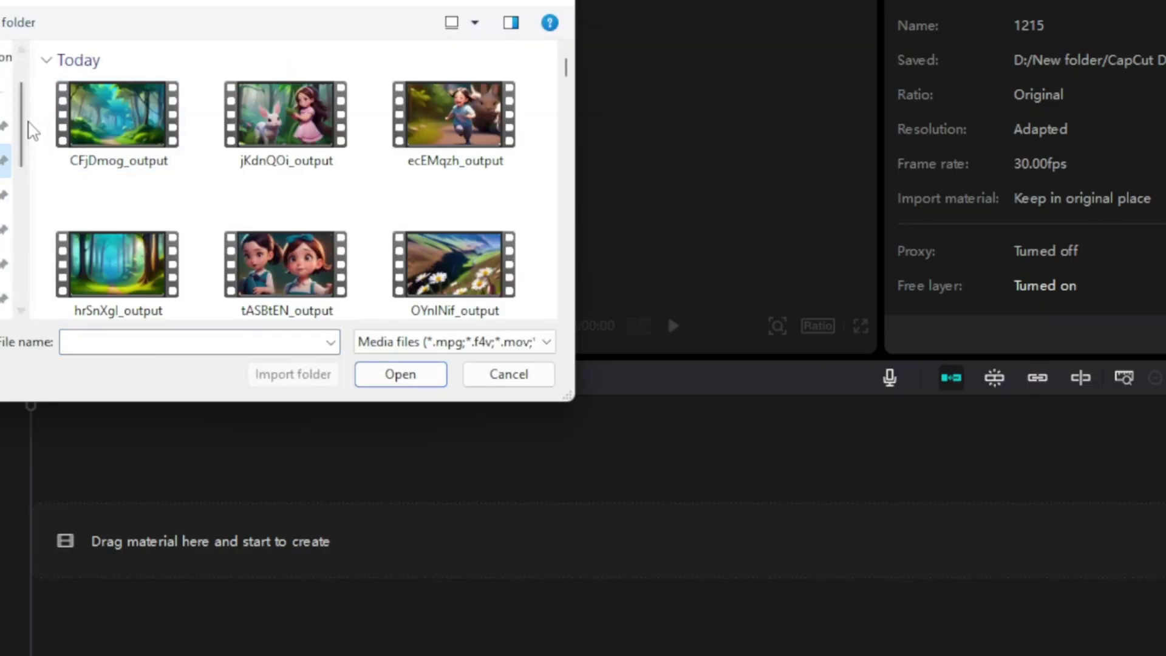
pyautogui.moveTo(42, 77)
pyautogui.mouseDown()
pyautogui.moveTo(360, 232)
pyautogui.moveTo(498, 339)
pyautogui.moveTo(496, 301)
pyautogui.mouseUp()
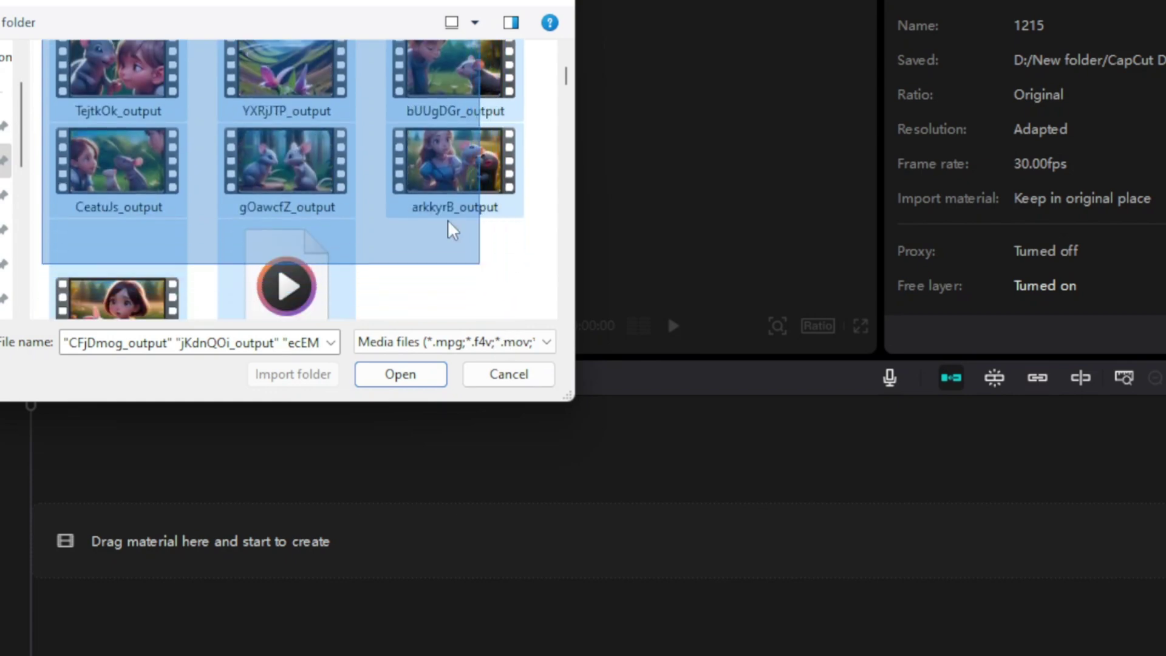
pyautogui.moveTo(452, 231); pyautogui.dragTo(455, 214)
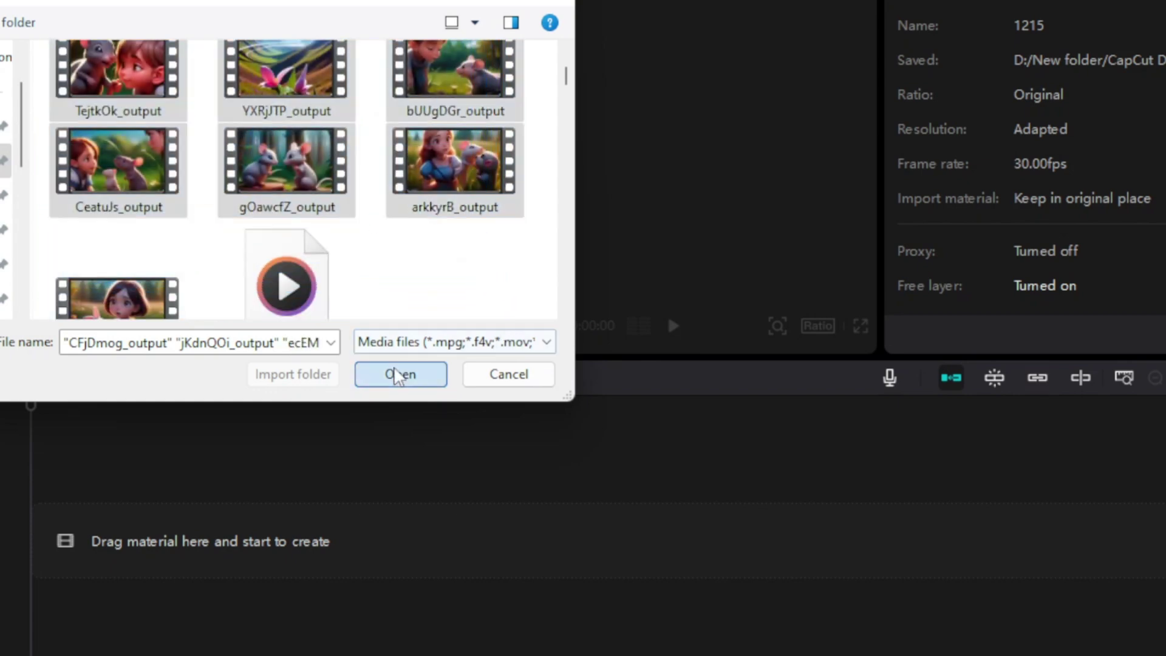
pyautogui.click(398, 372)
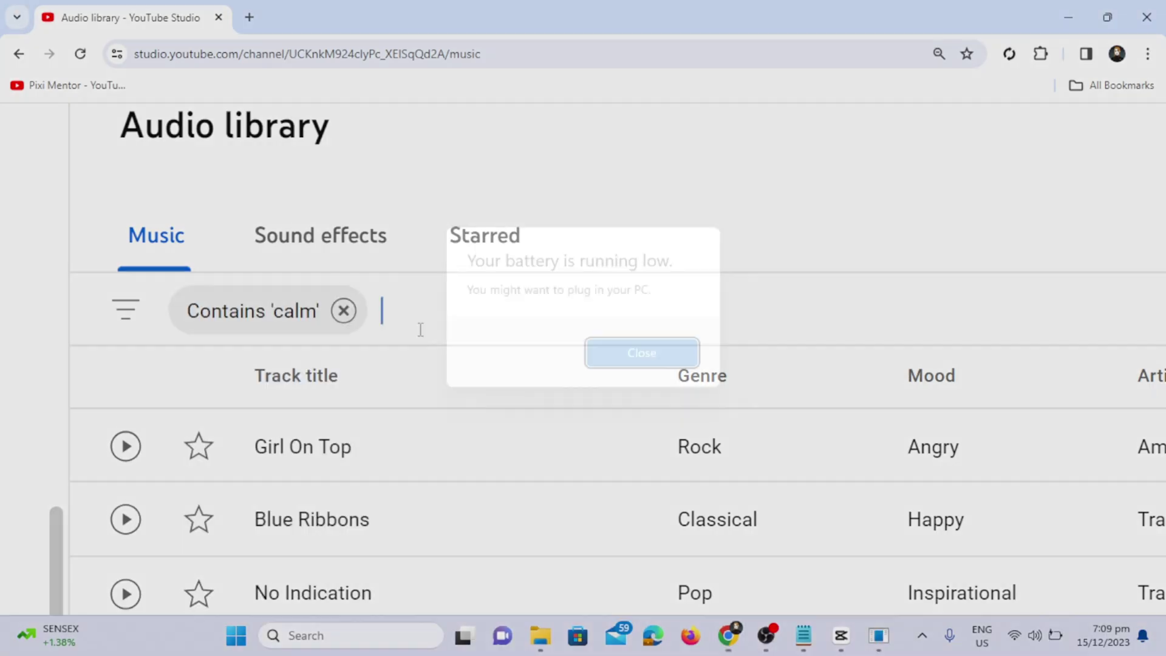
pyautogui.scroll(-2, 487, 403)
pyautogui.scroll(-1, 487, 404)
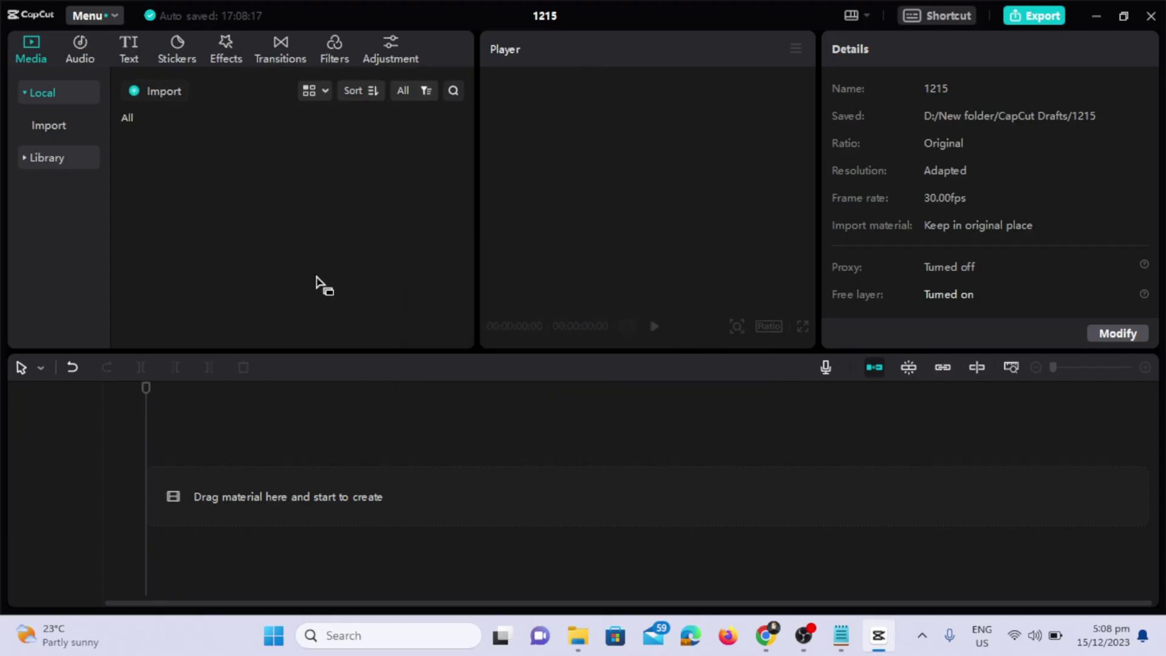
pyautogui.moveTo(320, 285); pyautogui.dragTo(320, 285)
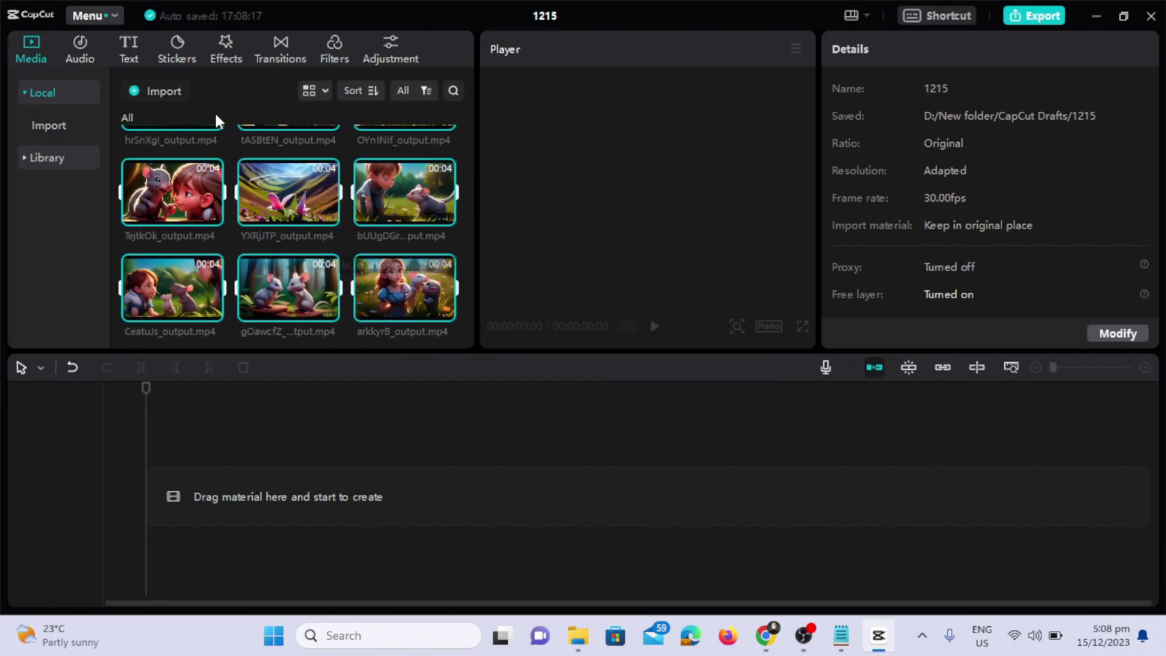
# Step: Place the story clips, including OYnINif, CFjDmog and arkkyrB, in sequence on the timeline
pyautogui.click(213, 287)
pyautogui.click(213, 192)
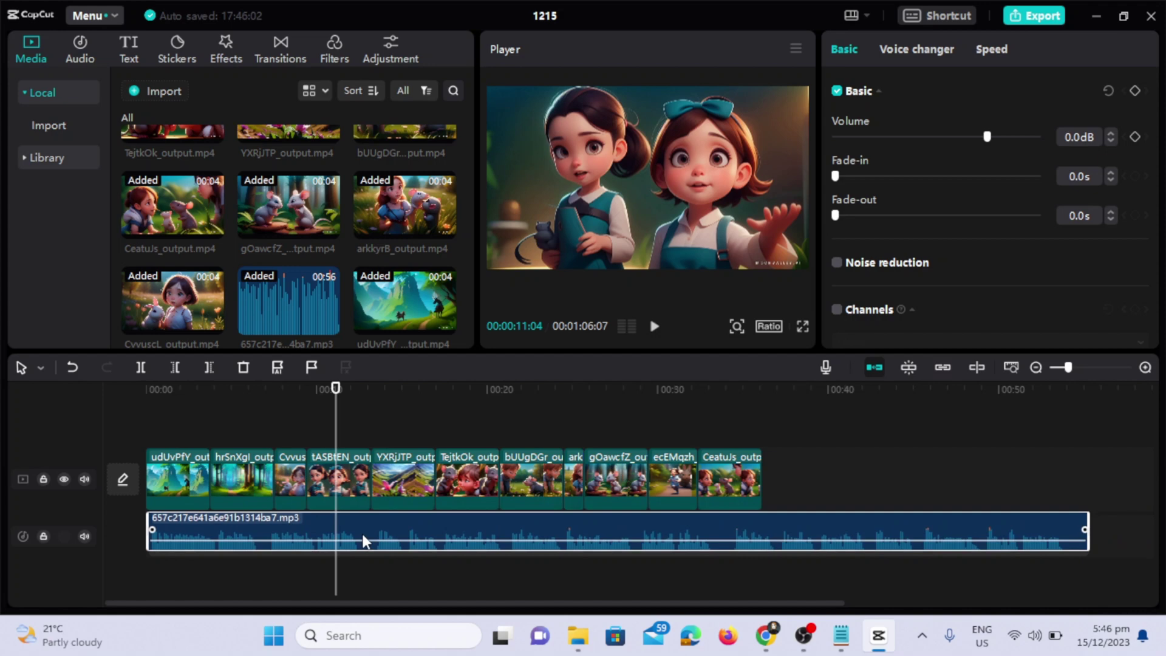
pyautogui.click(761, 415)
pyautogui.scroll(1, 297, 237)
pyautogui.click(447, 224)
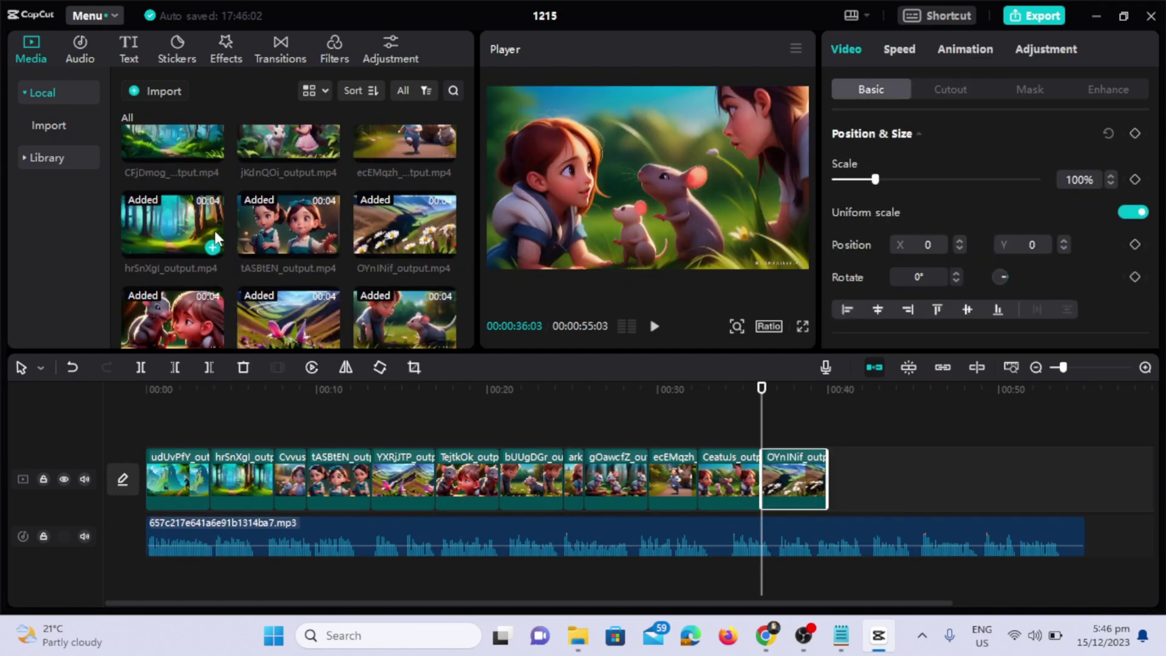
pyautogui.scroll(1, 212, 199)
pyautogui.click(212, 199)
pyautogui.click(444, 291)
pyautogui.scroll(-3, 445, 290)
pyautogui.click(444, 232)
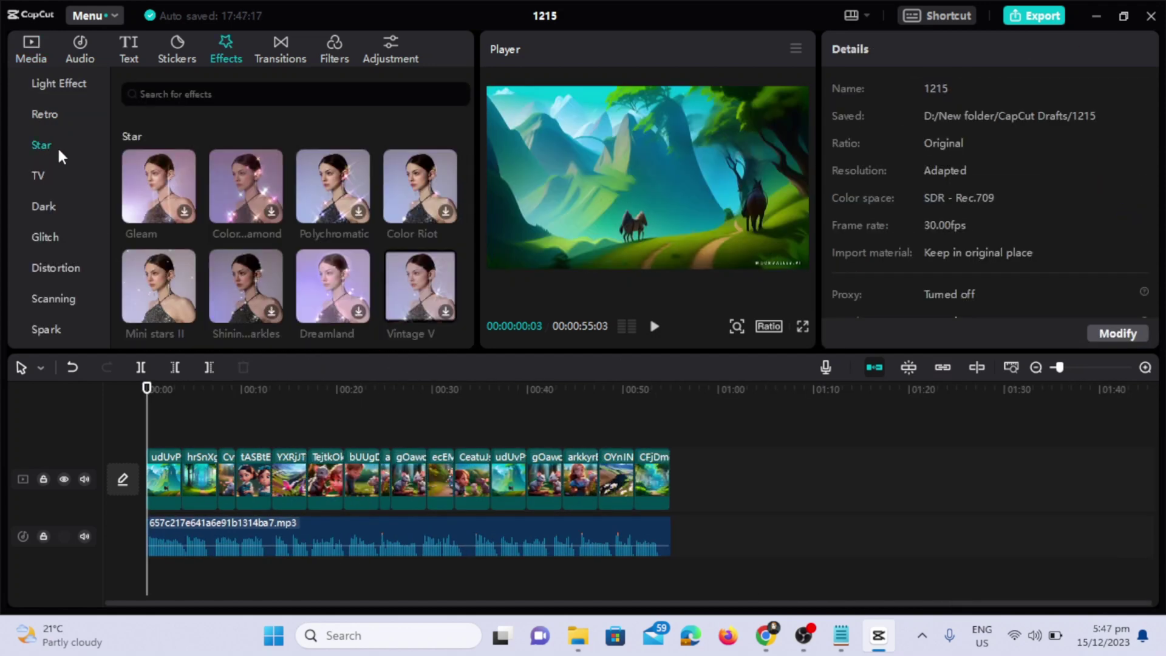
pyautogui.scroll(-1, 291, 236)
pyautogui.scroll(1, 291, 238)
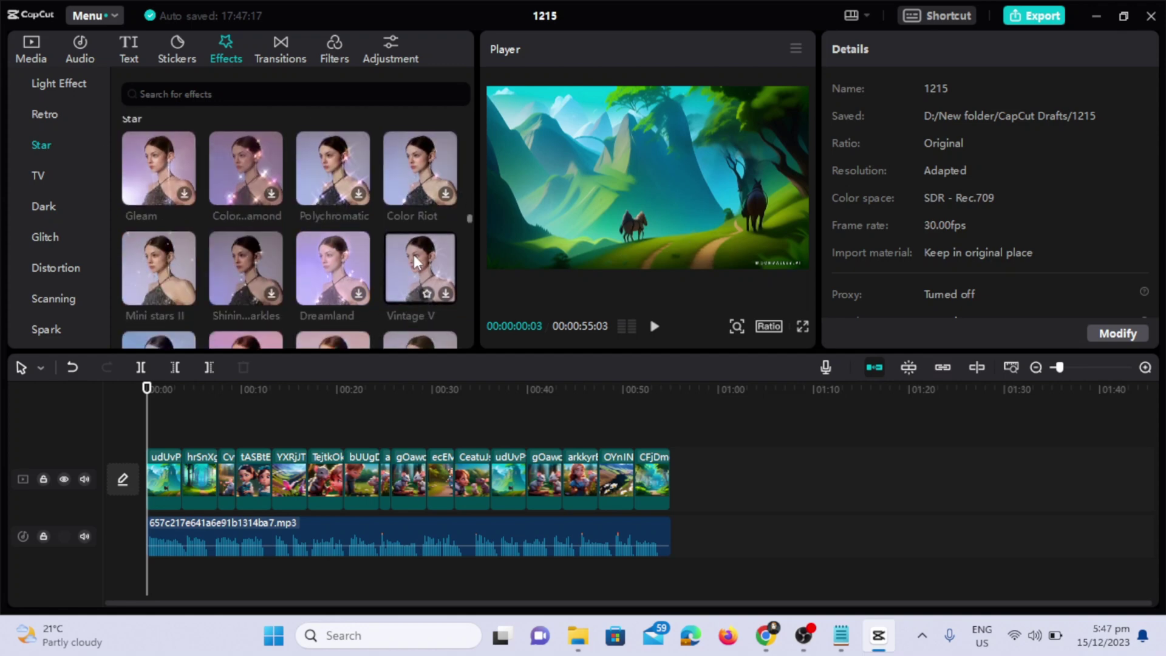
# Step: Stretch Mini stars II across the video, trim the background music, and start auto captions
pyautogui.click(185, 294)
pyautogui.click(653, 327)
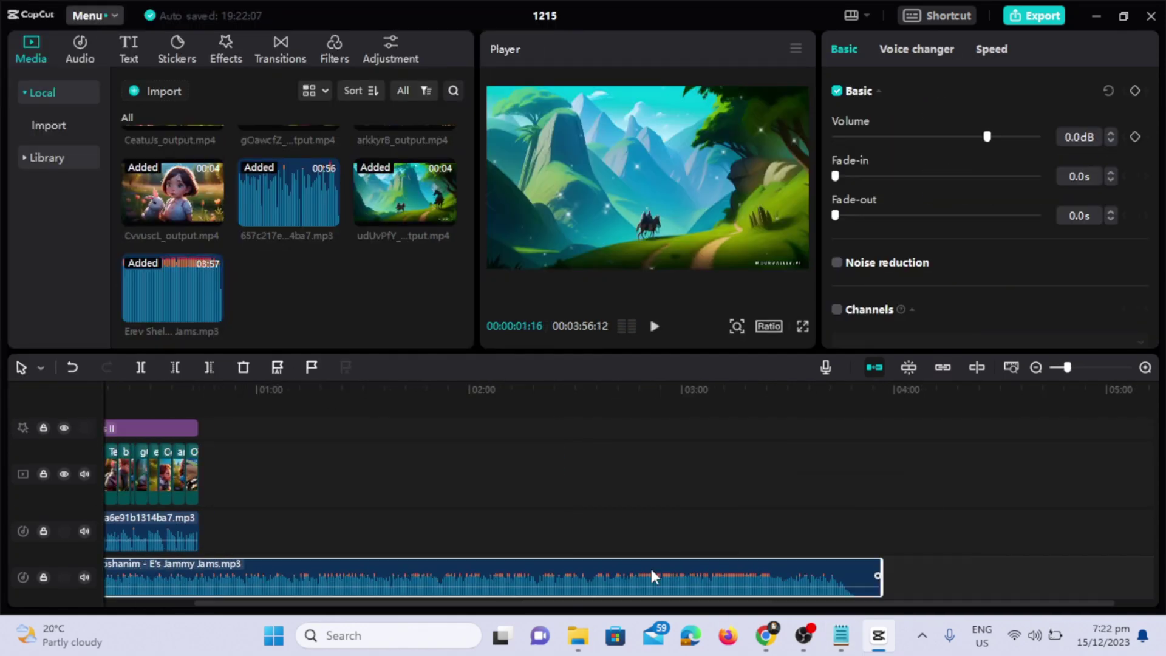
pyautogui.moveTo(352, 559); pyautogui.dragTo(262, 559)
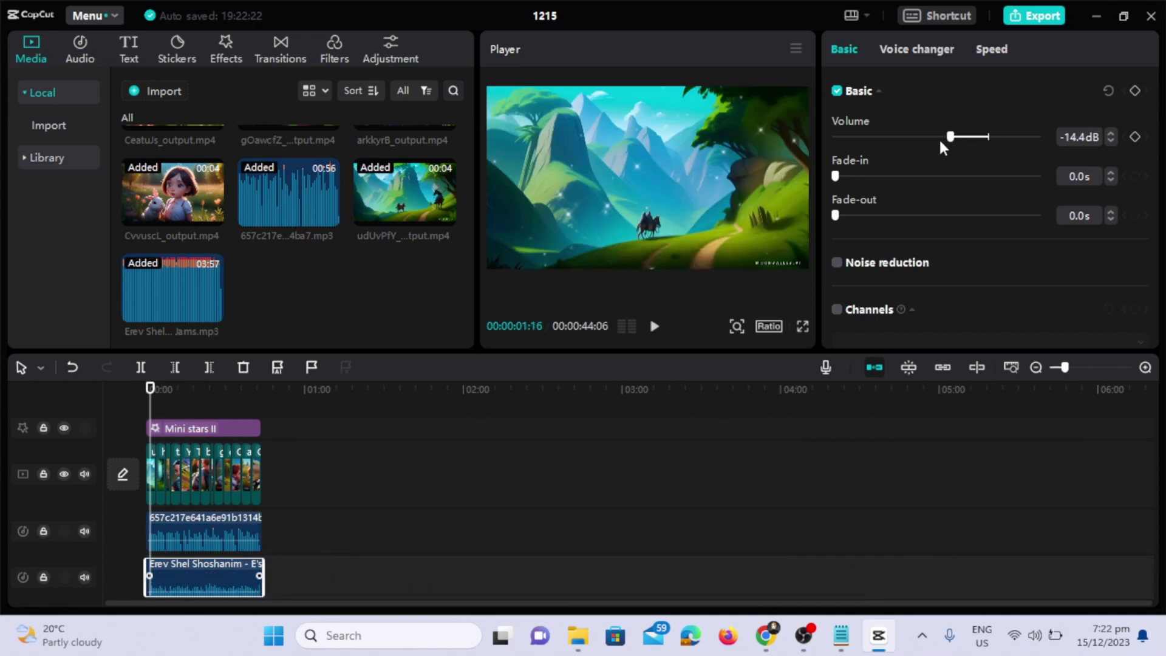
pyautogui.click(129, 50)
pyautogui.click(56, 228)
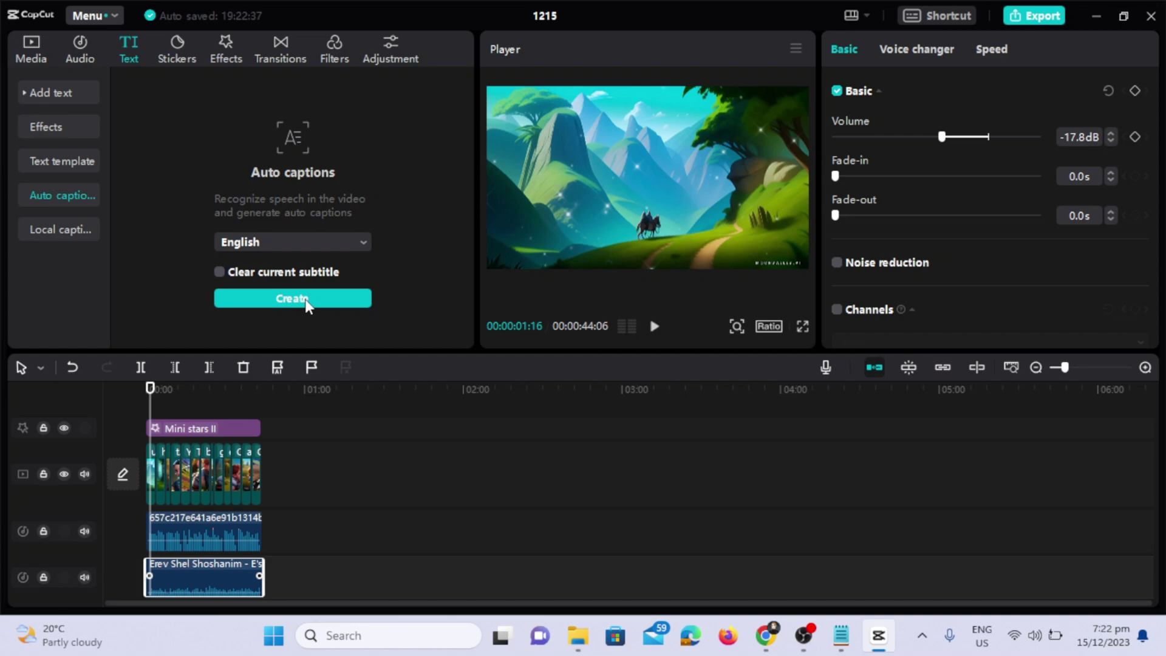
# Step: Export the 45-second project as a 4K H.264 mp4
pyautogui.click(1032, 17)
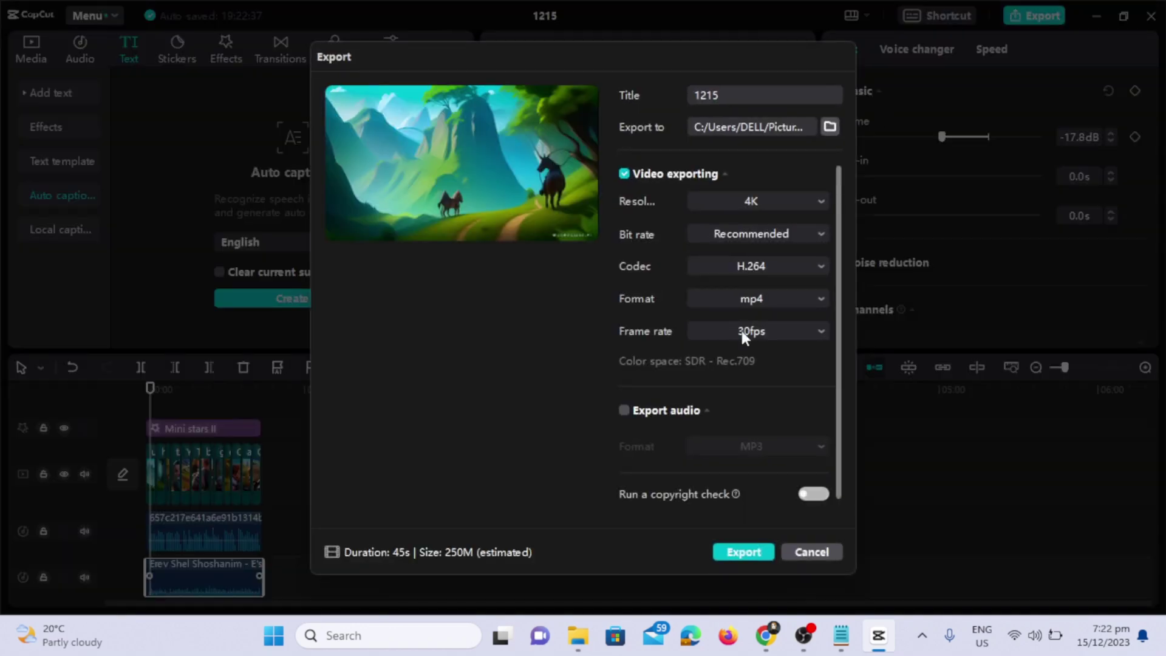
pyautogui.click(748, 551)
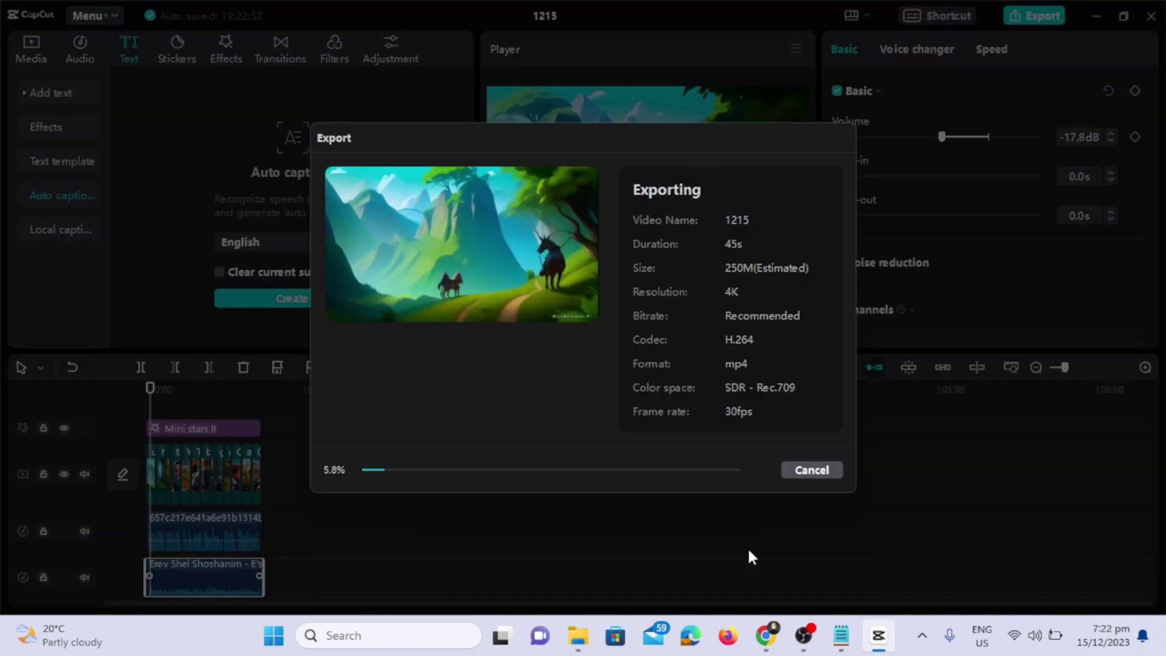